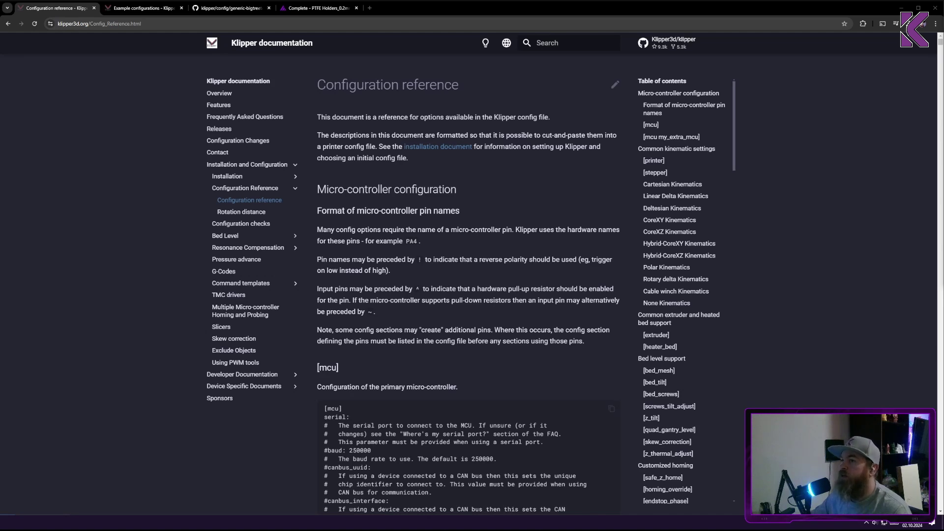
pyautogui.click(142, 24)
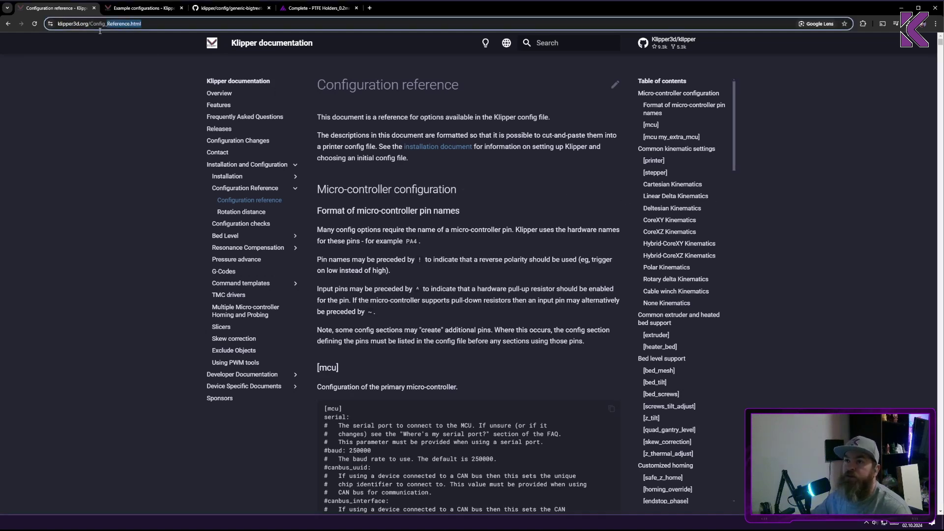
pyautogui.click(137, 140)
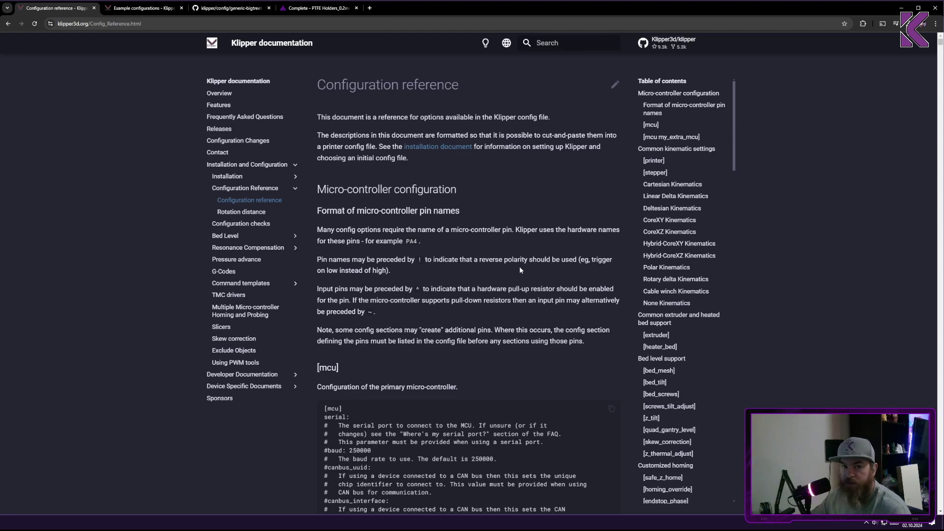
# Step: Review the Klipper Example configurations guidelines, highlighting the heading and the config directory mention
pyautogui.click(132, 9)
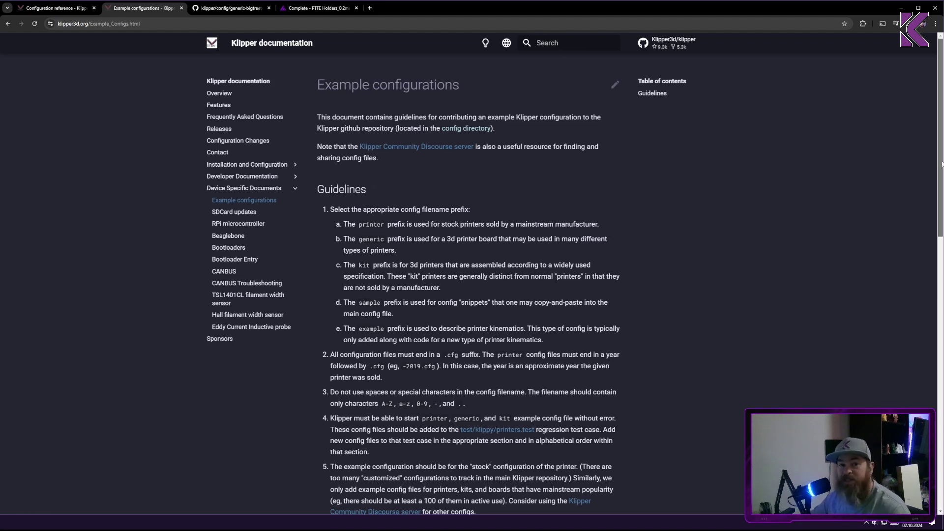
pyautogui.scroll(-15, 942, 164)
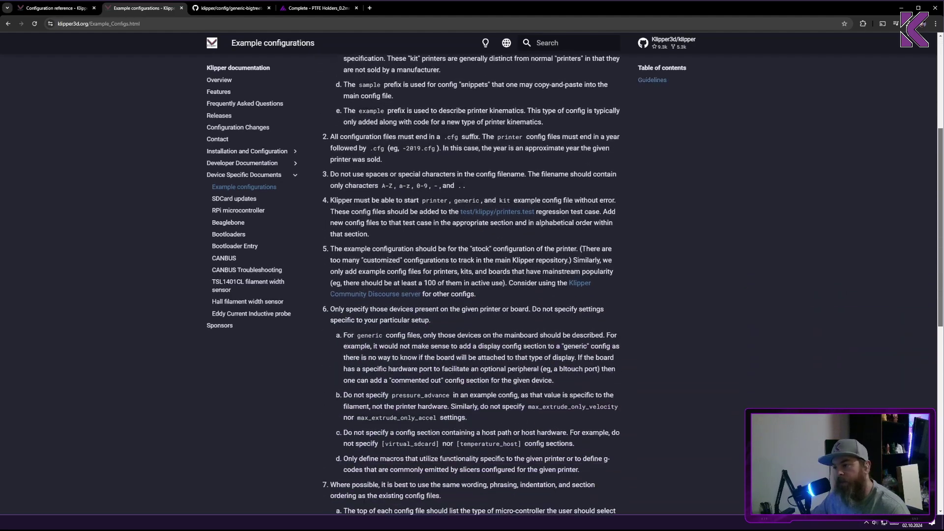
pyautogui.scroll(15, 919, 375)
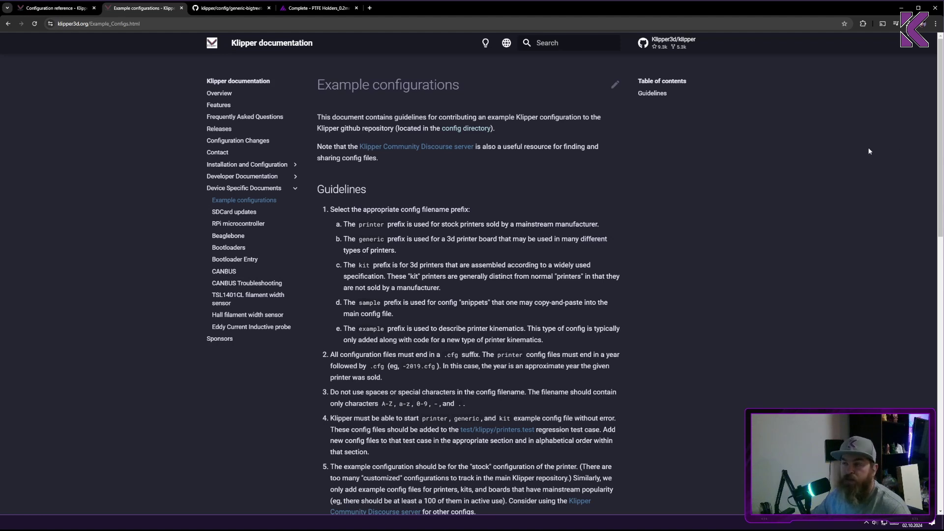
pyautogui.moveTo(318, 85); pyautogui.dragTo(462, 86)
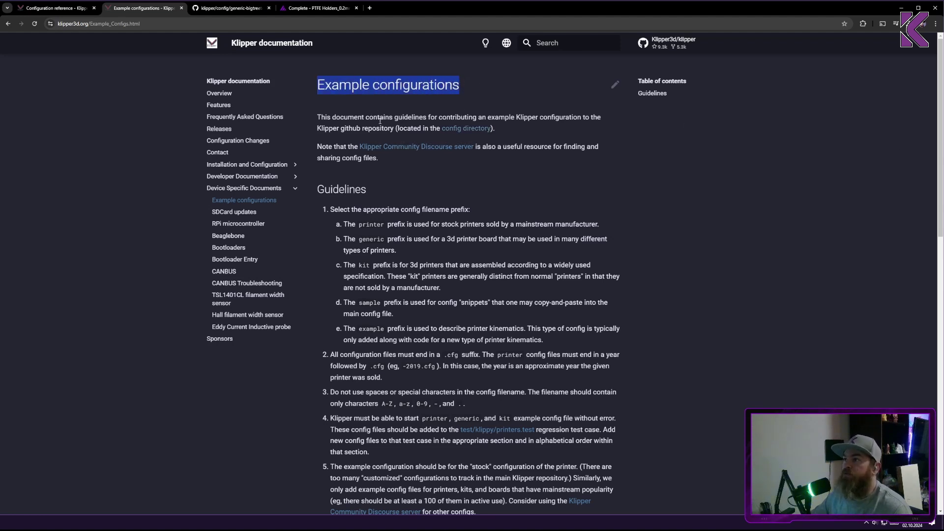
pyautogui.moveTo(417, 129); pyautogui.dragTo(494, 129)
pyautogui.click(506, 132)
# Step: From the GitHub example file, go up to the Klipper repository and open its config folder
pyautogui.click(221, 9)
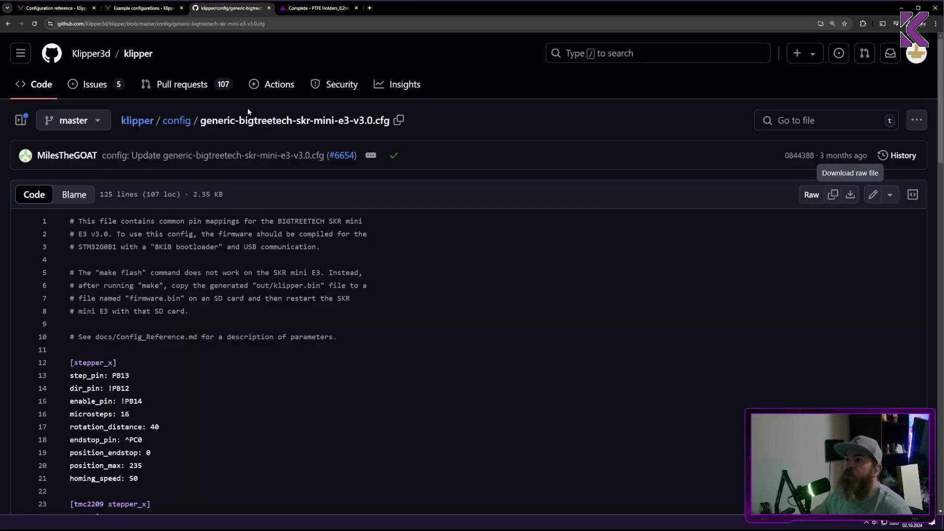
pyautogui.click(143, 121)
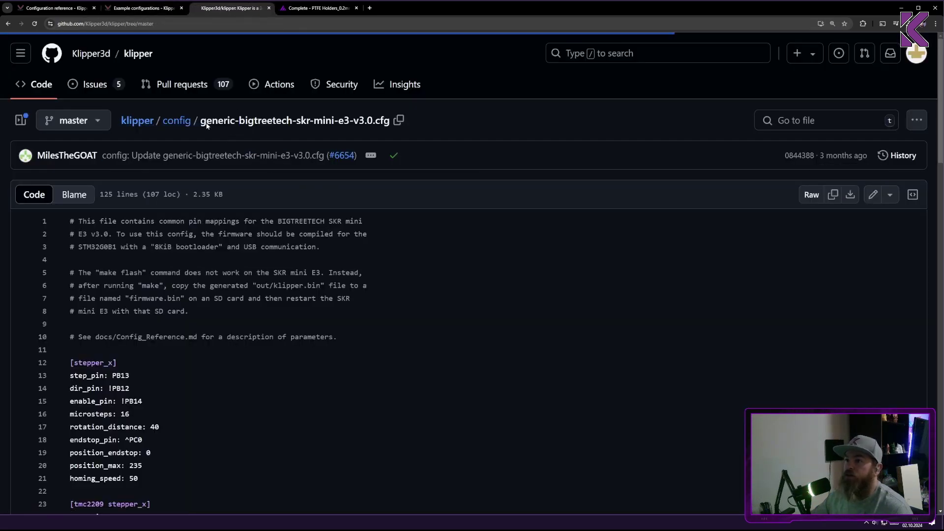
pyautogui.hotkey('alt', 'Left')
pyautogui.click(191, 123)
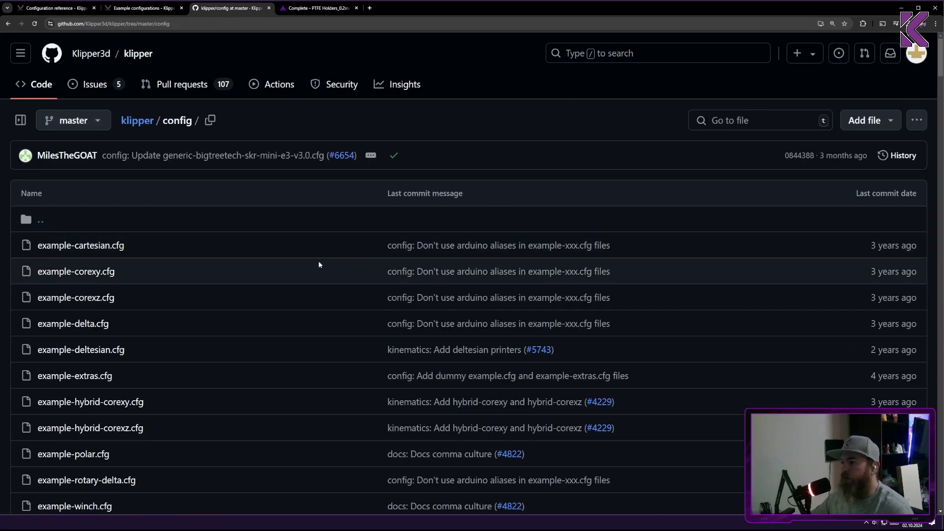
# Step: Scroll through the config folder listing, selecting board and printer config filenames
pyautogui.scroll(-5, 325, 244)
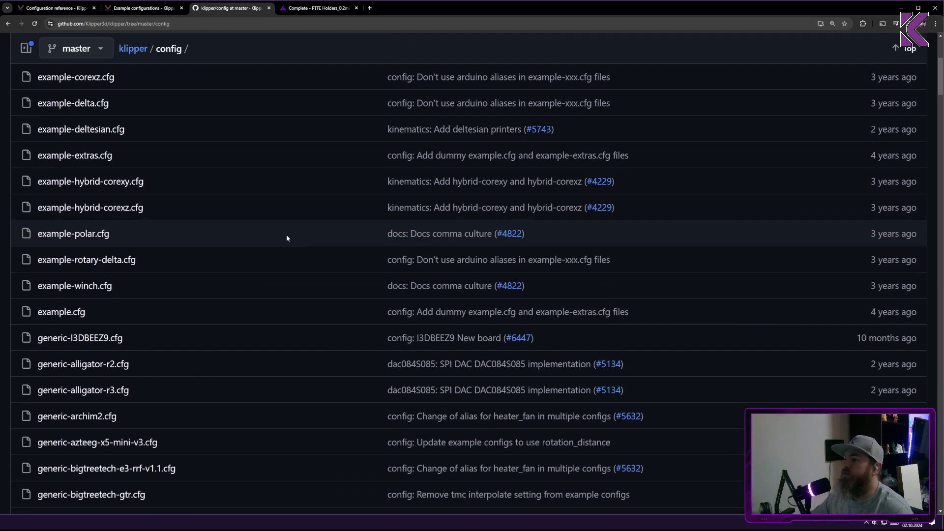
pyautogui.scroll(-10, 287, 238)
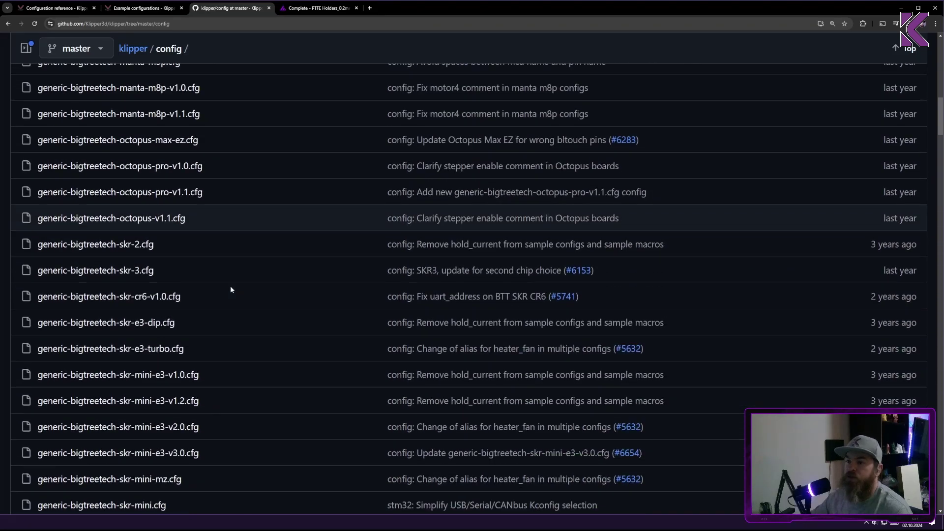
pyautogui.moveTo(939, 110); pyautogui.dragTo(937, 137)
pyautogui.scroll(3, 237, 235)
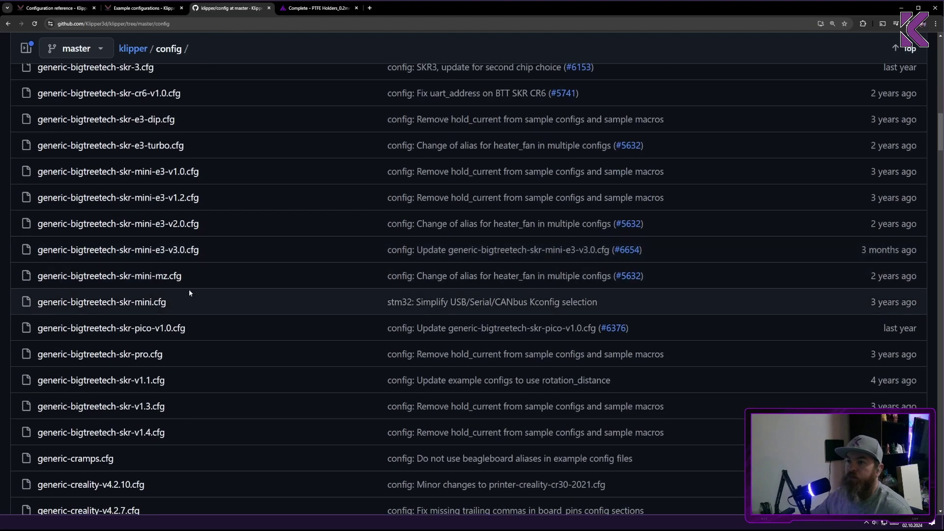
pyautogui.moveTo(194, 301); pyautogui.dragTo(55, 301)
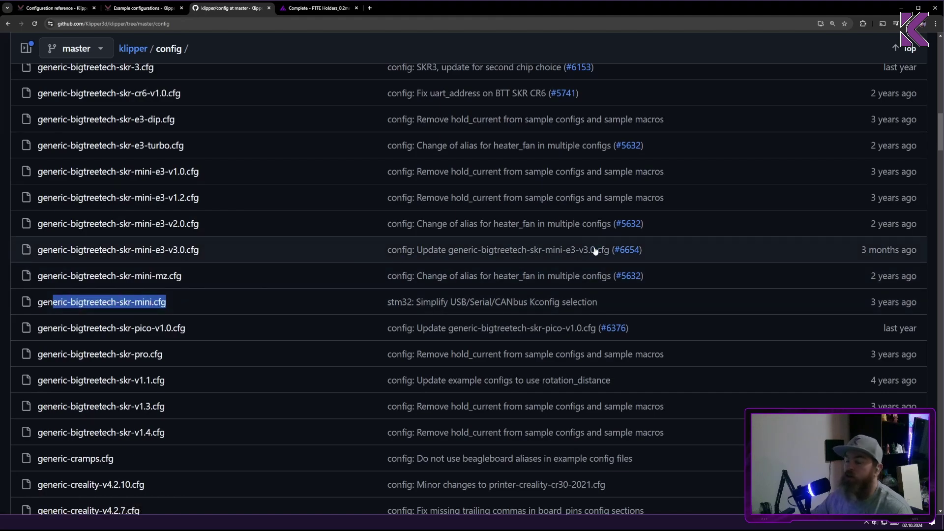
pyautogui.scroll(-9, 473, 266)
pyautogui.scroll(-6, 473, 267)
pyautogui.scroll(5, 214, 247)
pyautogui.scroll(2, 224, 250)
pyautogui.scroll(-12, 224, 249)
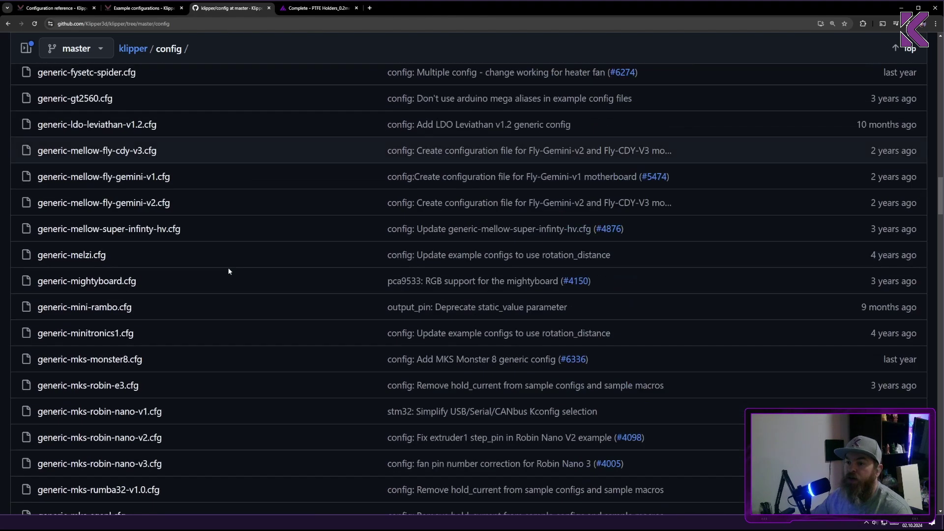
pyautogui.scroll(-18, 222, 273)
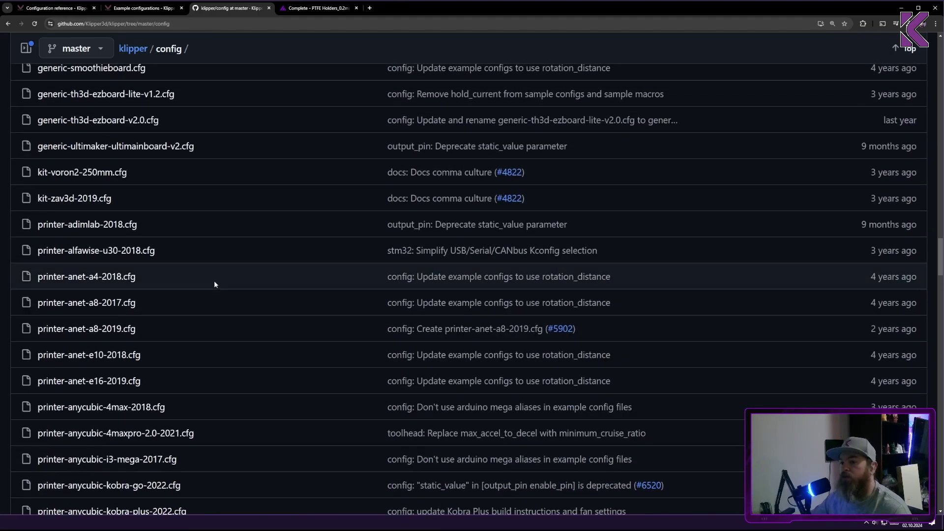
pyautogui.moveTo(233, 295); pyautogui.dragTo(53, 295)
# Step: Continue down to printer examples like printer-fokoos-odin5-f3-2021.cfg, selecting more filenames
pyautogui.scroll(-3, 260, 312)
pyautogui.scroll(-2, 260, 312)
pyautogui.moveTo(214, 312); pyautogui.dragTo(39, 311)
pyautogui.scroll(-20, 364, 273)
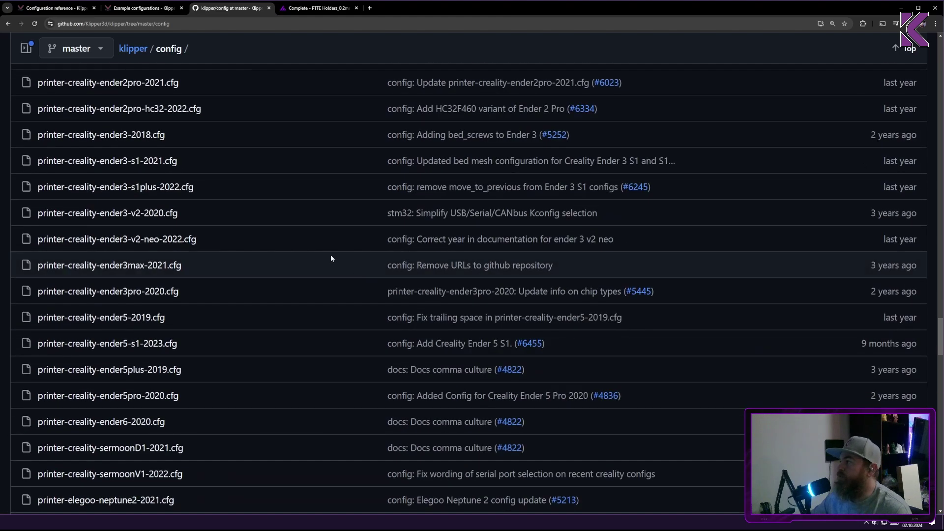
pyautogui.scroll(-1, 303, 266)
pyautogui.moveTo(236, 314); pyautogui.dragTo(39, 315)
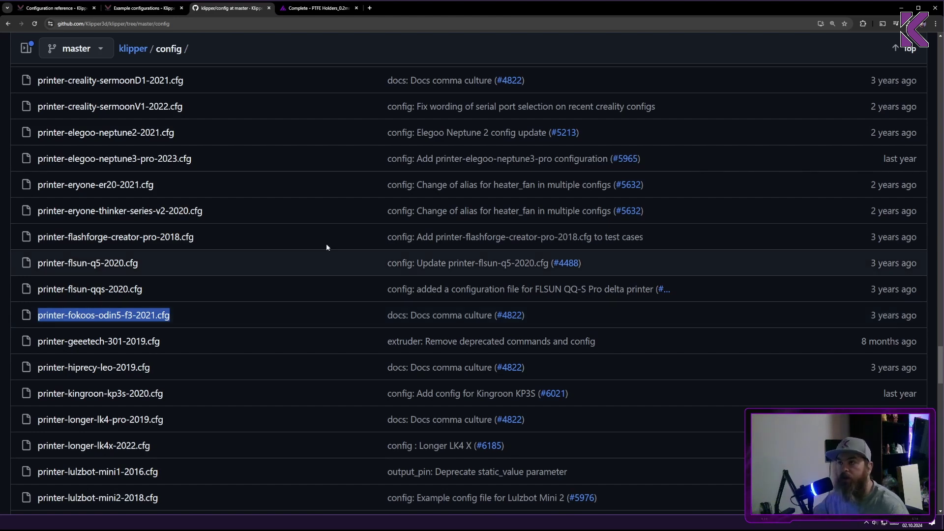
# Step: Open printer.cfg from the Rook's Mainsail Machine config file list and scroll through it
pyautogui.click(322, 8)
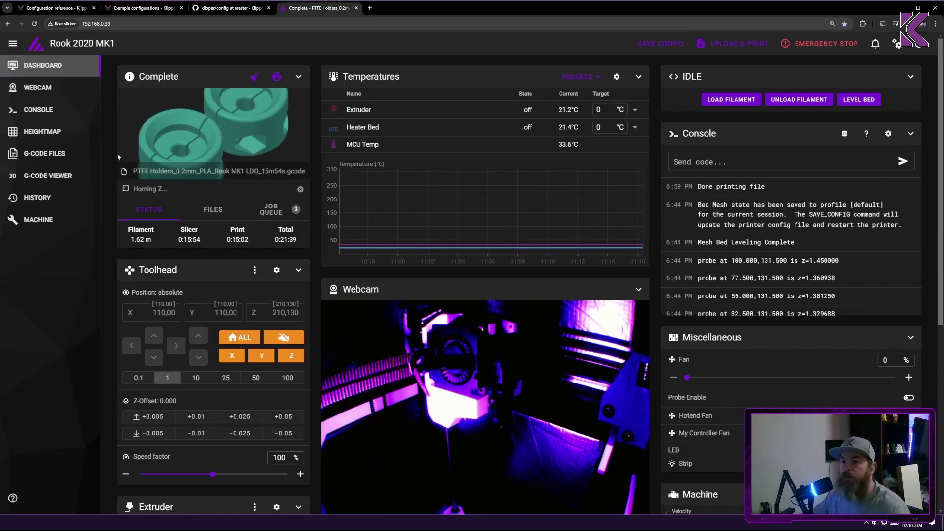
pyautogui.click(57, 221)
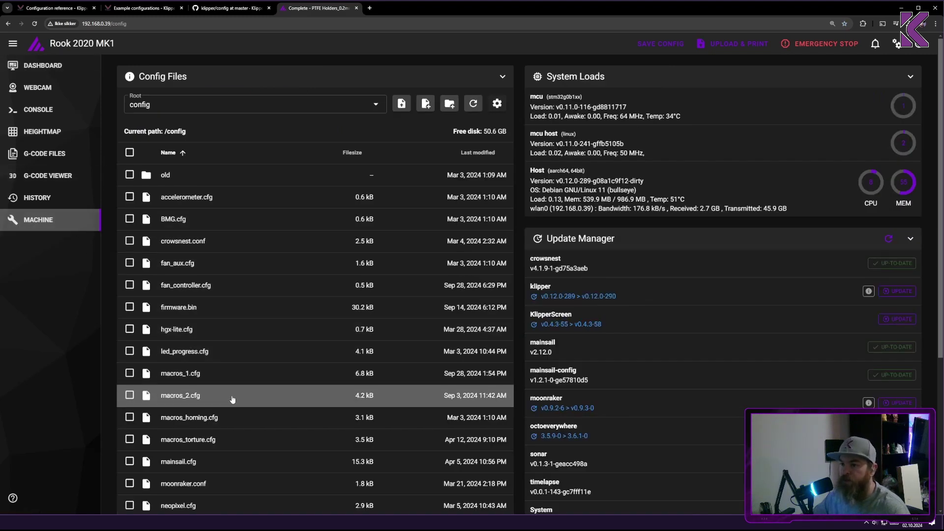
pyautogui.scroll(-5, 233, 400)
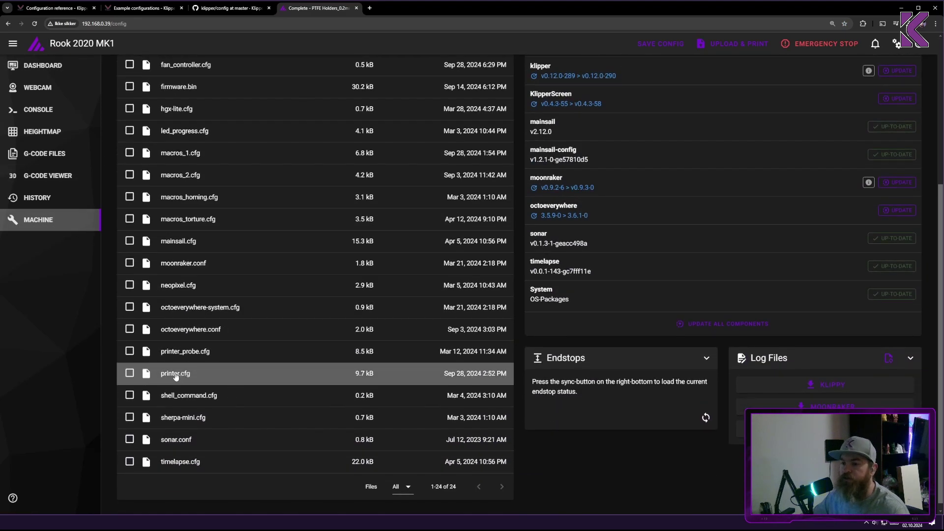
pyautogui.click(175, 375)
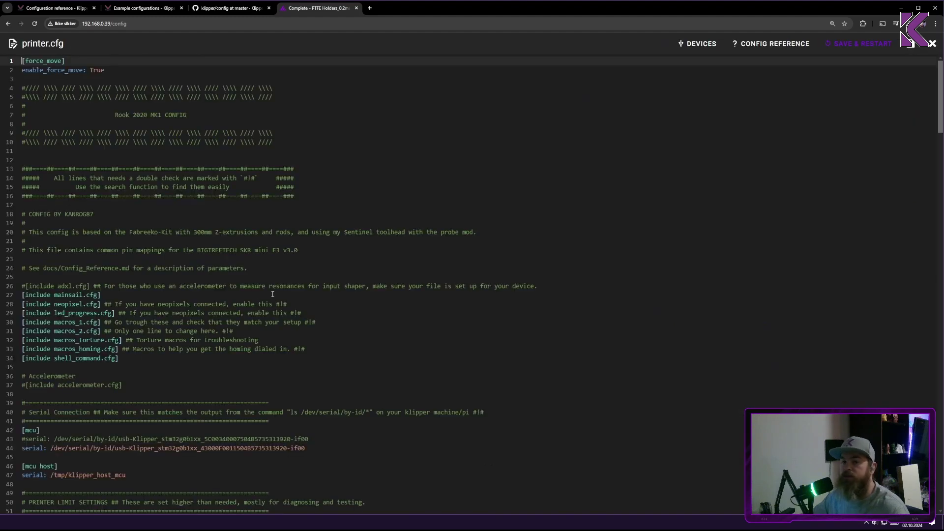
pyautogui.scroll(-15, 225, 283)
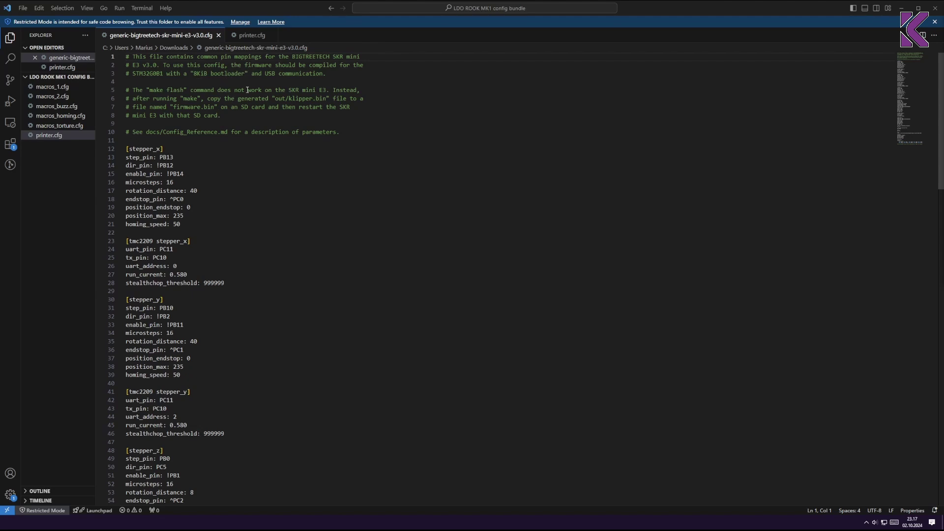
pyautogui.moveTo(247, 90); pyautogui.dragTo(361, 90)
pyautogui.click(364, 99)
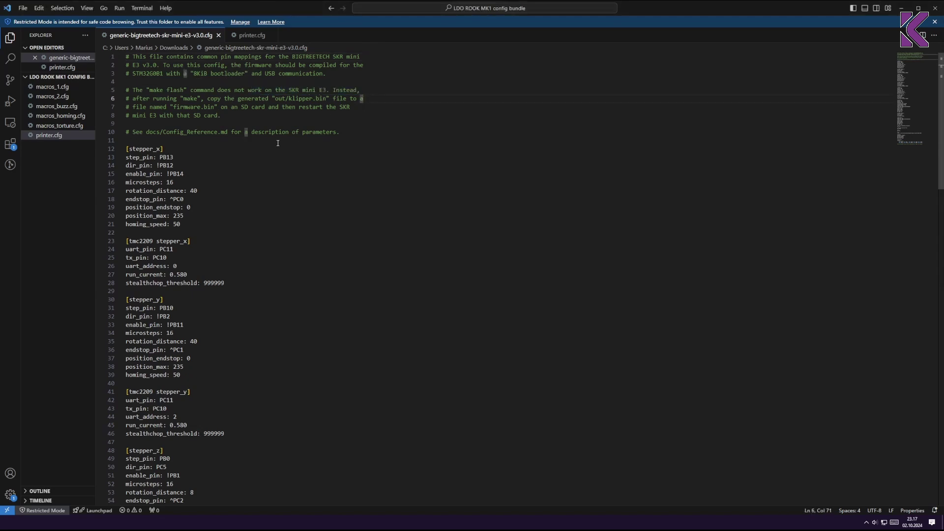
pyautogui.click(204, 149)
pyautogui.moveTo(188, 226); pyautogui.dragTo(113, 152)
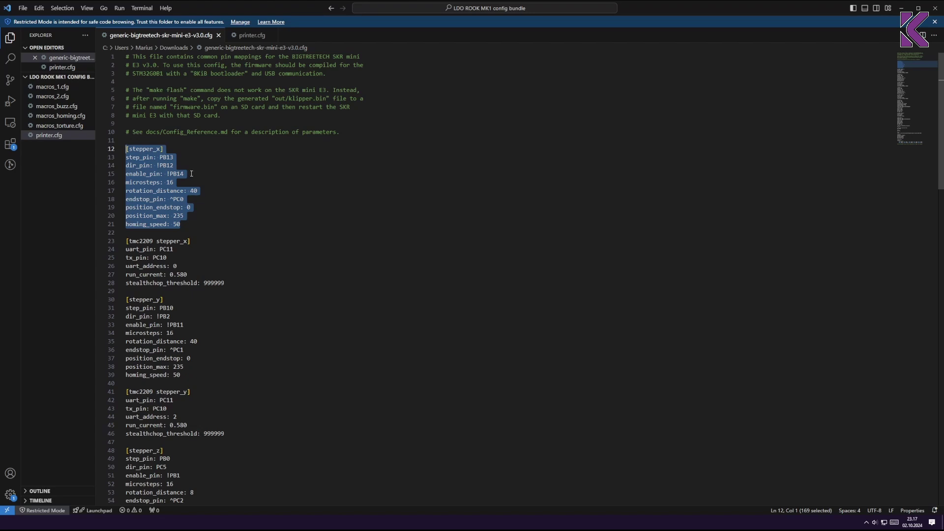
pyautogui.moveTo(191, 173); pyautogui.dragTo(127, 160)
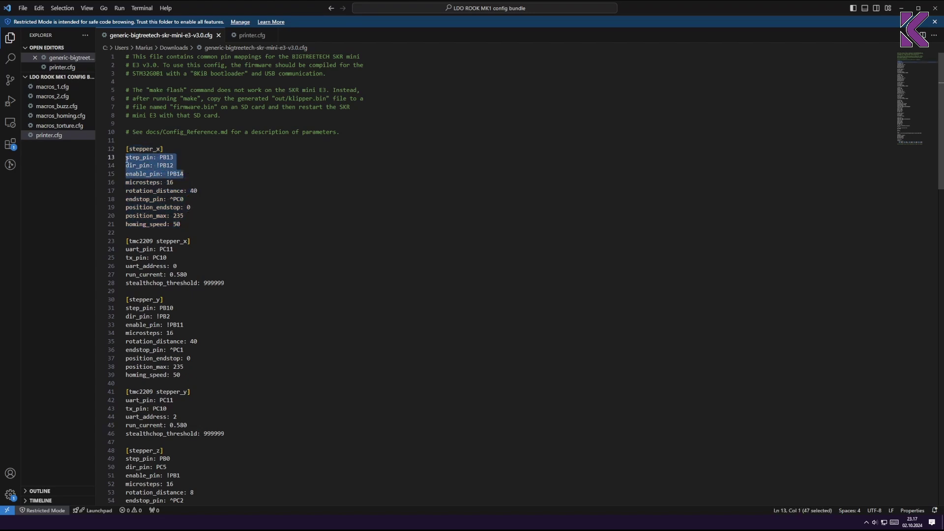
pyautogui.moveTo(185, 174); pyautogui.dragTo(125, 164)
pyautogui.click(200, 174)
pyautogui.click(201, 183)
pyautogui.moveTo(174, 183); pyautogui.dragTo(125, 193)
pyautogui.click(202, 191)
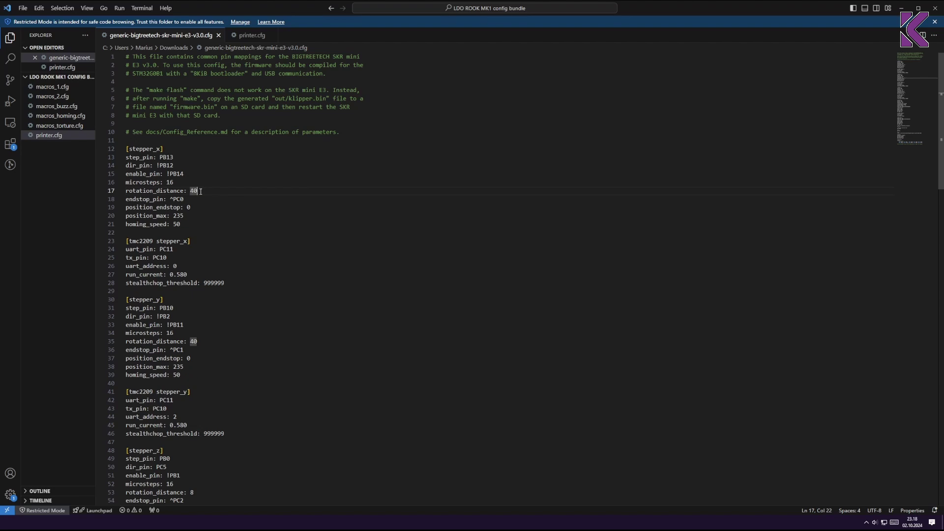
pyautogui.click(204, 199)
pyautogui.moveTo(210, 199); pyautogui.dragTo(163, 198)
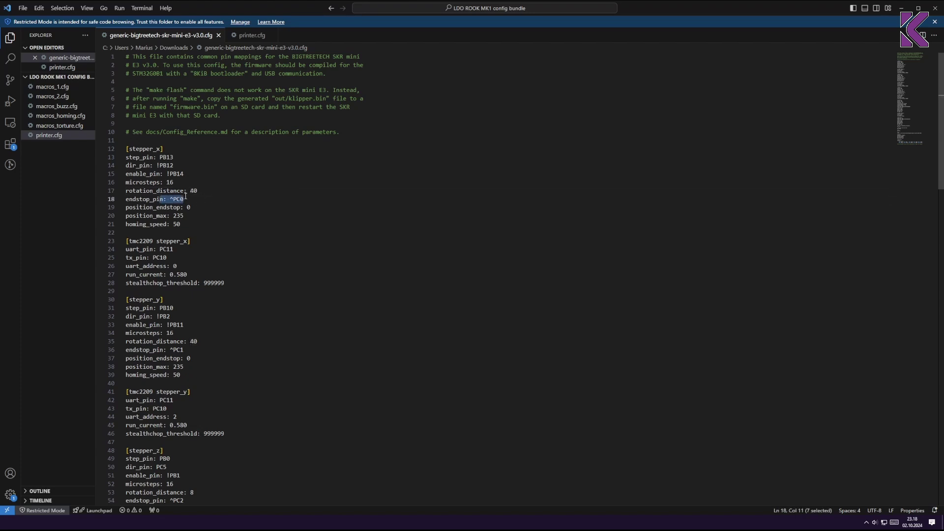
pyautogui.click(187, 198)
pyautogui.press('Down')
pyautogui.press('Down')
pyautogui.press('Up')
pyautogui.click(202, 222)
pyautogui.moveTo(181, 223); pyautogui.dragTo(118, 208)
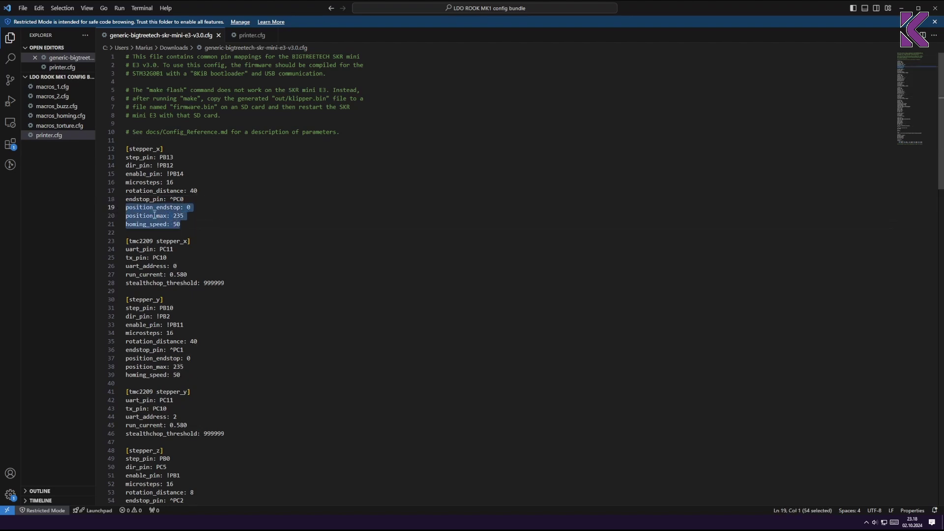
pyautogui.click(202, 211)
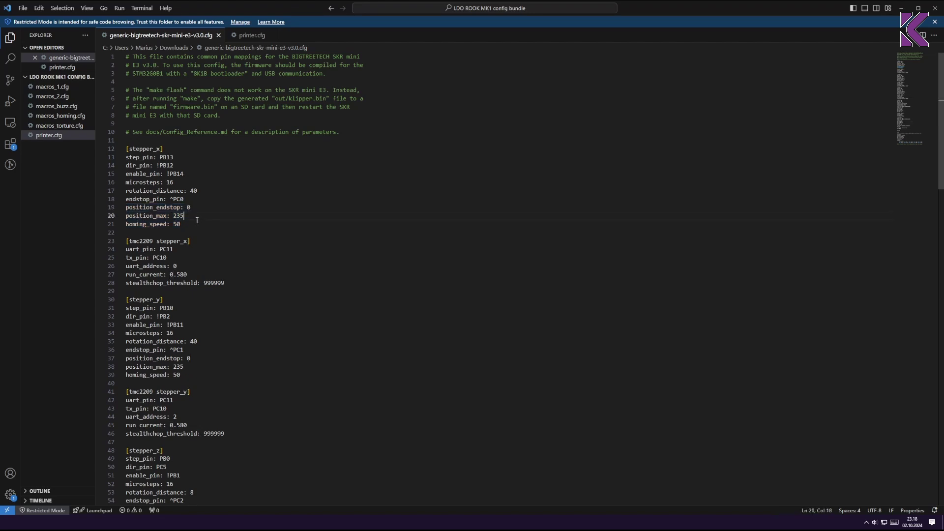
pyautogui.moveTo(194, 217); pyautogui.dragTo(121, 209)
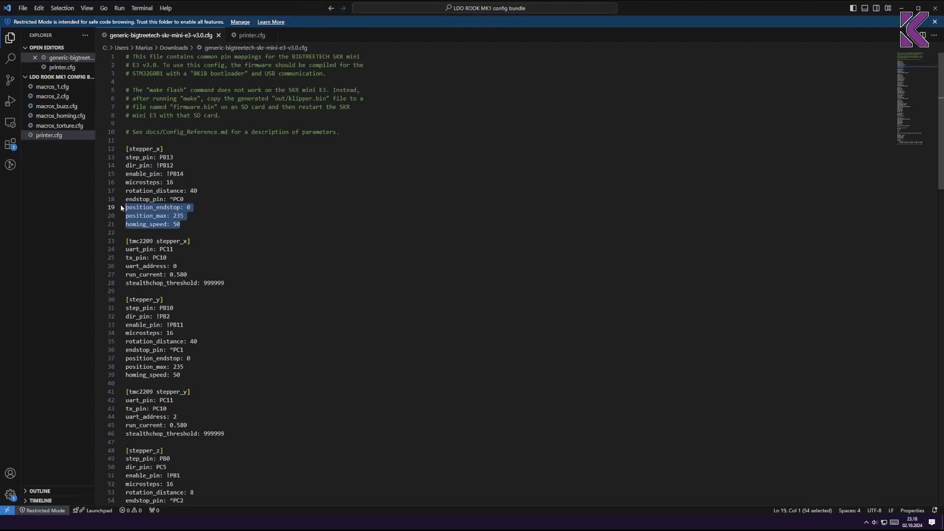
pyautogui.moveTo(185, 216); pyautogui.dragTo(126, 216)
pyautogui.click(176, 217)
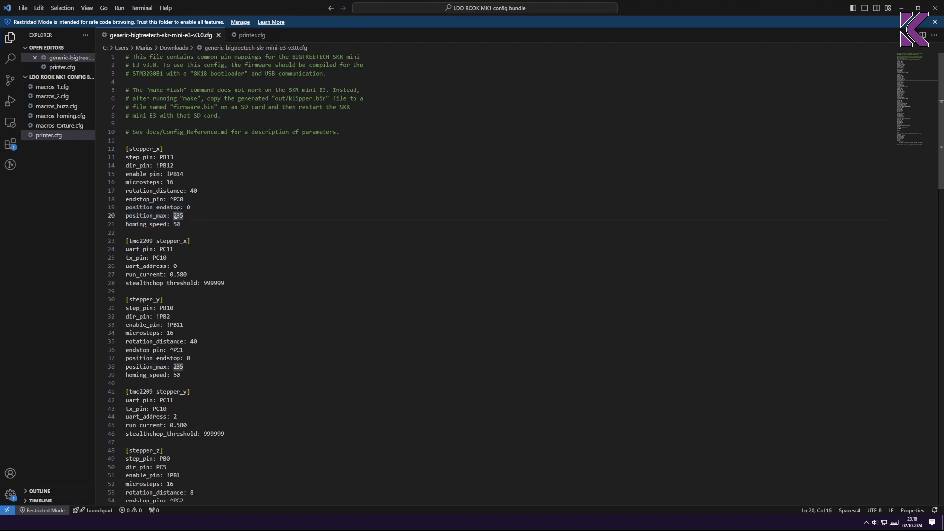
pyautogui.moveTo(166, 145); pyautogui.dragTo(119, 151)
pyautogui.moveTo(197, 215); pyautogui.dragTo(173, 216)
pyautogui.click(191, 215)
pyautogui.click(189, 221)
pyautogui.click(194, 214)
pyautogui.click(194, 209)
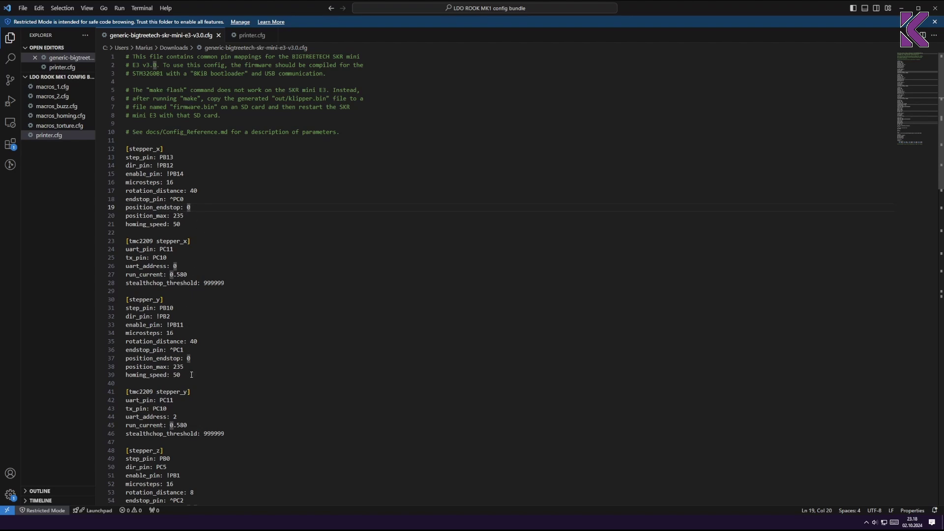
pyautogui.moveTo(191, 375); pyautogui.dragTo(113, 303)
pyautogui.moveTo(181, 225); pyautogui.dragTo(126, 148)
pyautogui.click(163, 350)
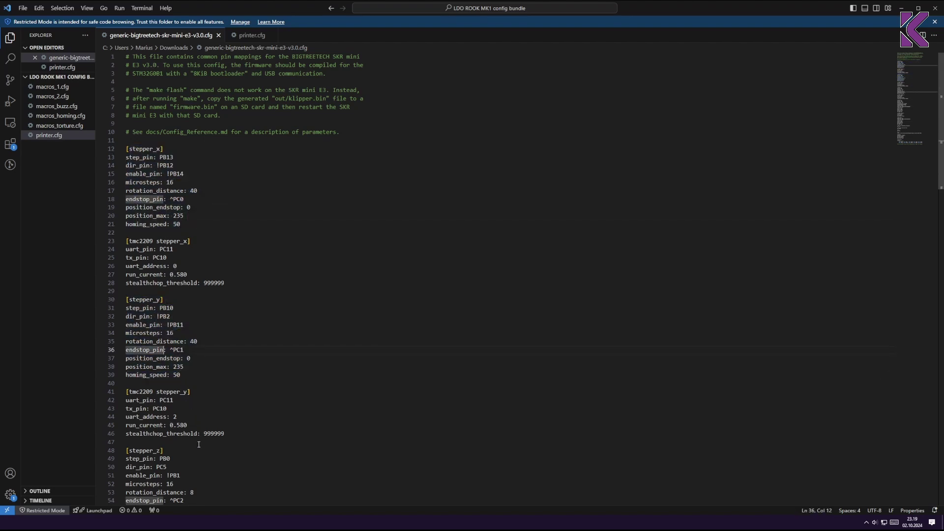
pyautogui.scroll(-2, 199, 445)
pyautogui.moveTo(192, 473); pyautogui.dragTo(107, 411)
pyautogui.moveTo(251, 392); pyautogui.dragTo(190, 382)
# Step: Review the [tmc2209 stepper_x] section, highlighting tx_pin PC10 and run_current 0.580
pyautogui.moveTo(126, 196); pyautogui.dragTo(236, 240)
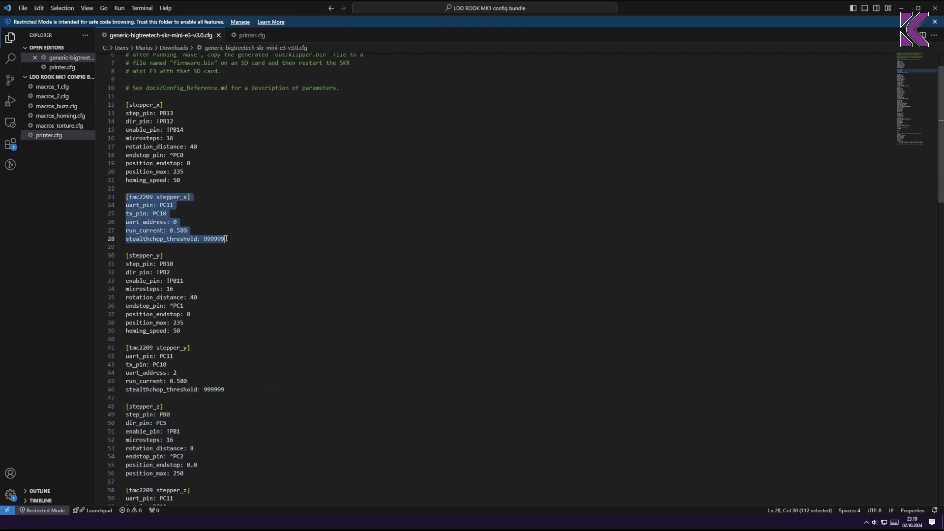
pyautogui.click(227, 239)
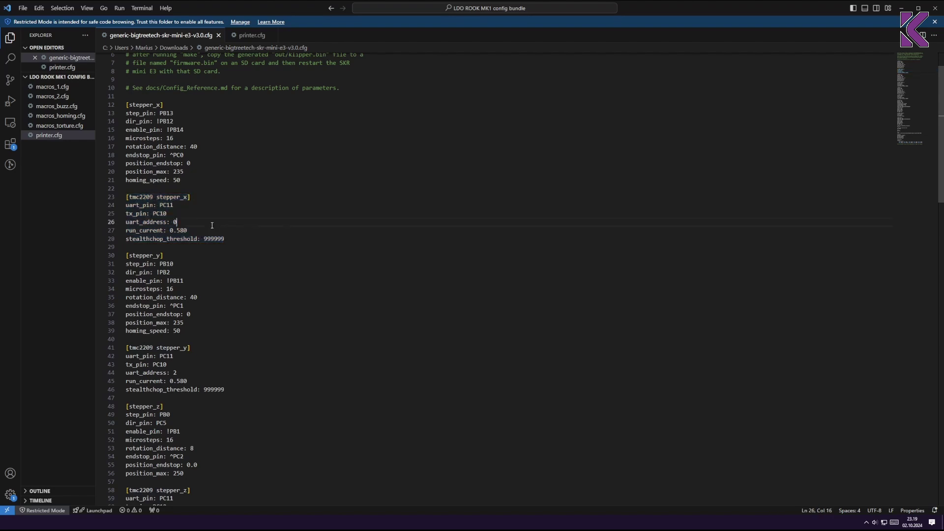
pyautogui.moveTo(167, 213); pyautogui.dragTo(108, 207)
pyautogui.click(172, 214)
pyautogui.moveTo(190, 231); pyautogui.dragTo(122, 231)
pyautogui.moveTo(227, 239); pyautogui.dragTo(114, 232)
pyautogui.click(237, 234)
pyautogui.moveTo(199, 231); pyautogui.dragTo(168, 231)
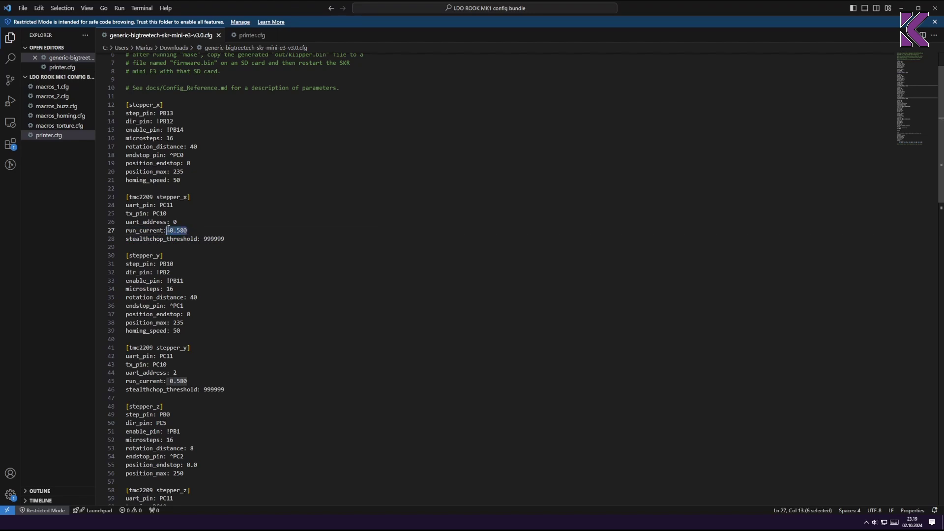
pyautogui.click(180, 231)
# Step: Append a 0 so stealthchop_threshold reads 9999990, then select the new value
pyautogui.click(192, 230)
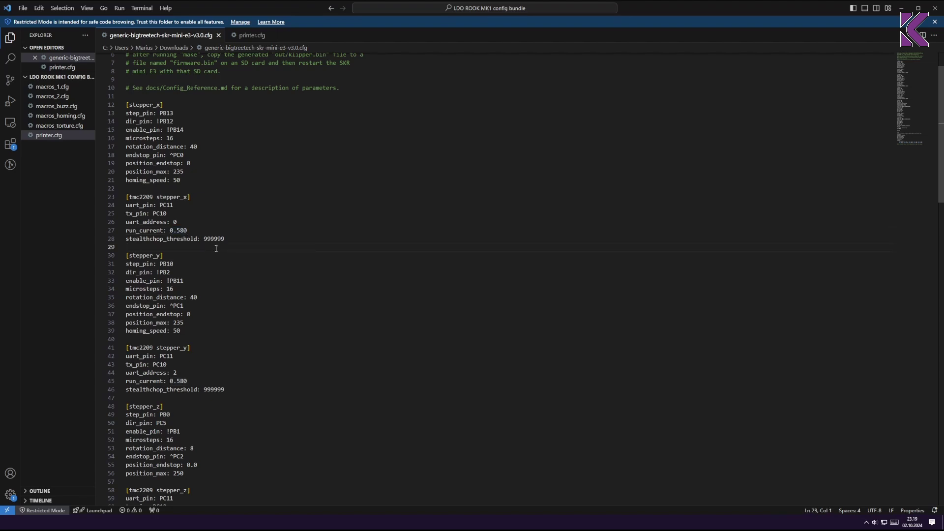
pyautogui.click(238, 233)
pyautogui.click(238, 241)
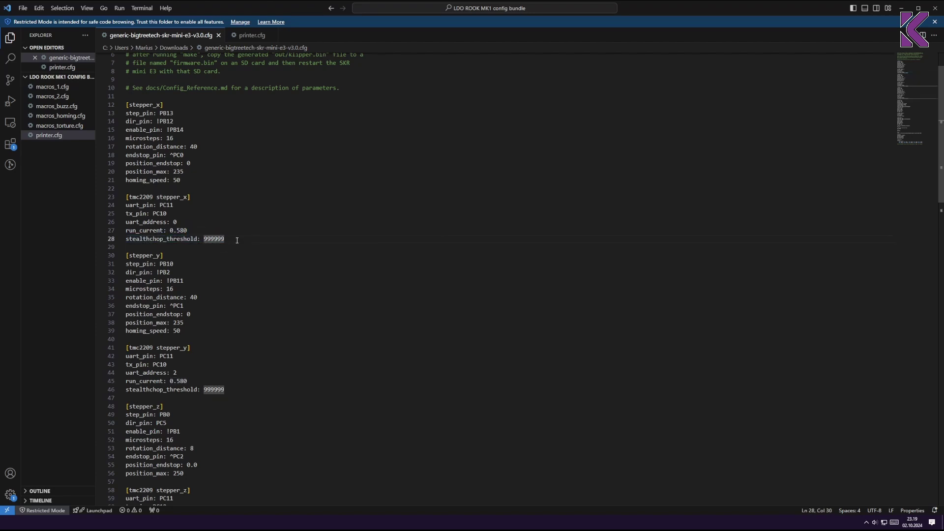
pyautogui.moveTo(236, 240); pyautogui.dragTo(215, 240)
pyautogui.click(235, 239)
pyautogui.write('0')
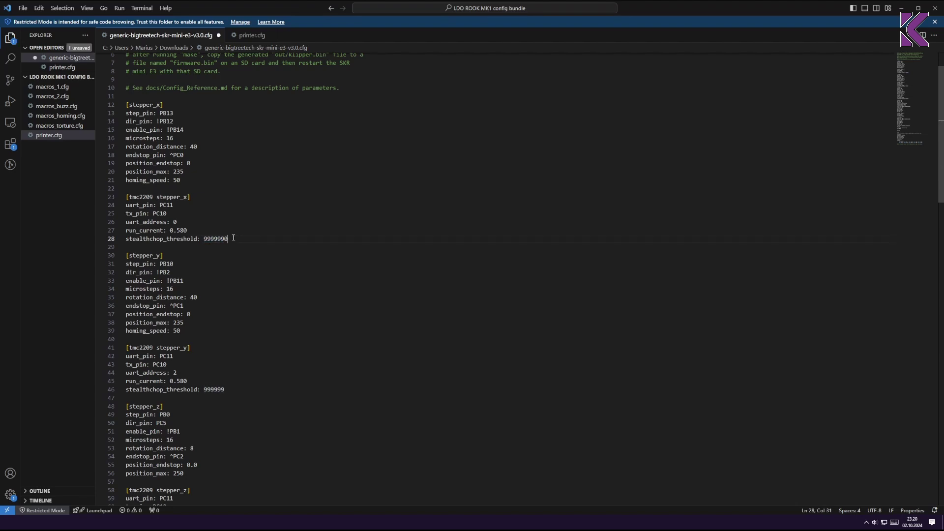
pyautogui.moveTo(227, 239); pyautogui.dragTo(204, 239)
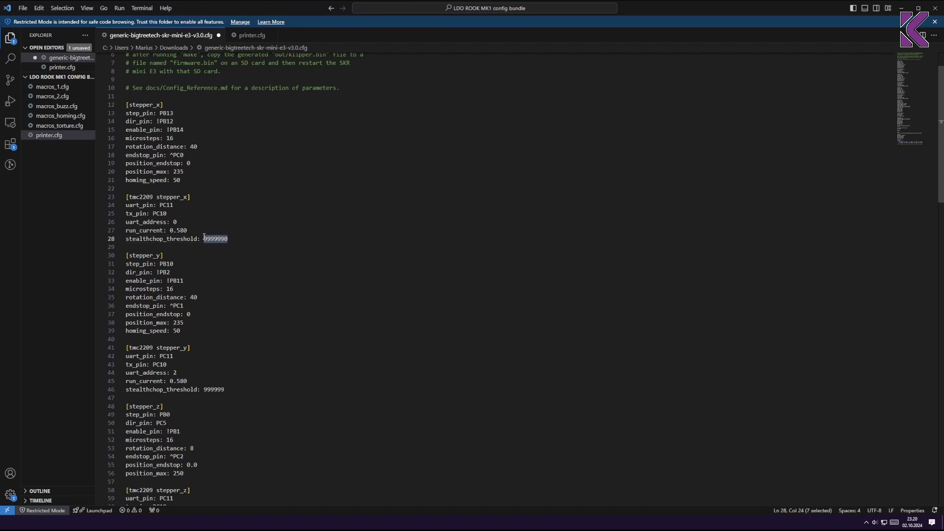
# Step: Undo the edit so stealthchop_threshold reads 999999 again, then scroll down to [extruder]
pyautogui.write('0')
pyautogui.hotkey('ctrl', 'z')
pyautogui.hotkey('ctrl', 'z')
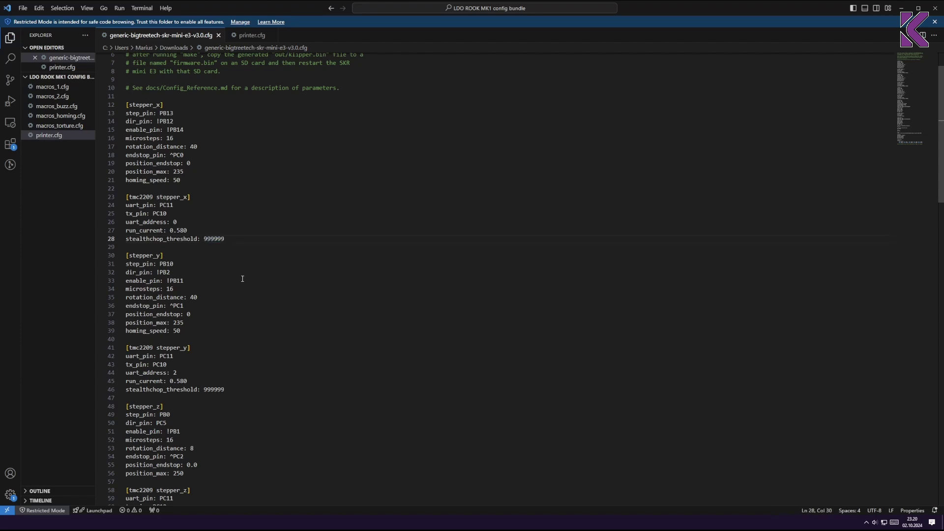
pyautogui.scroll(-9, 187, 293)
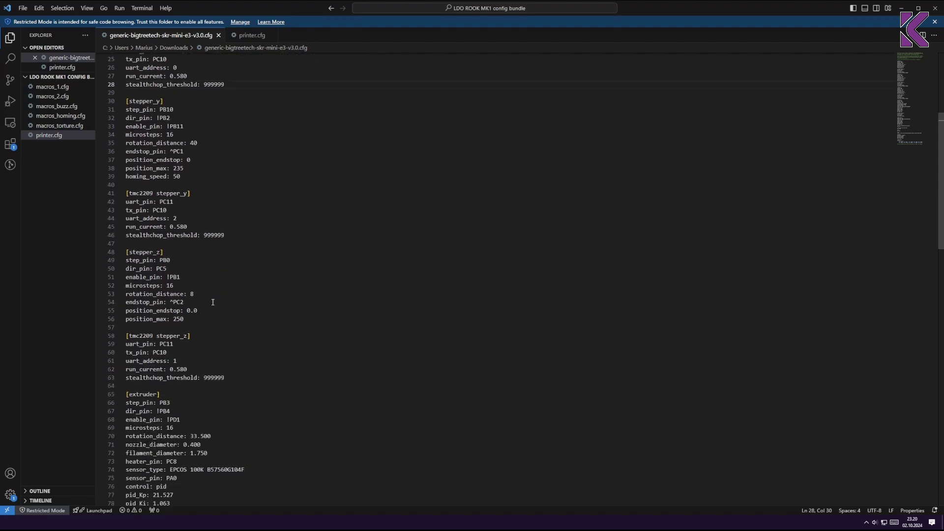
pyautogui.scroll(-5, 213, 302)
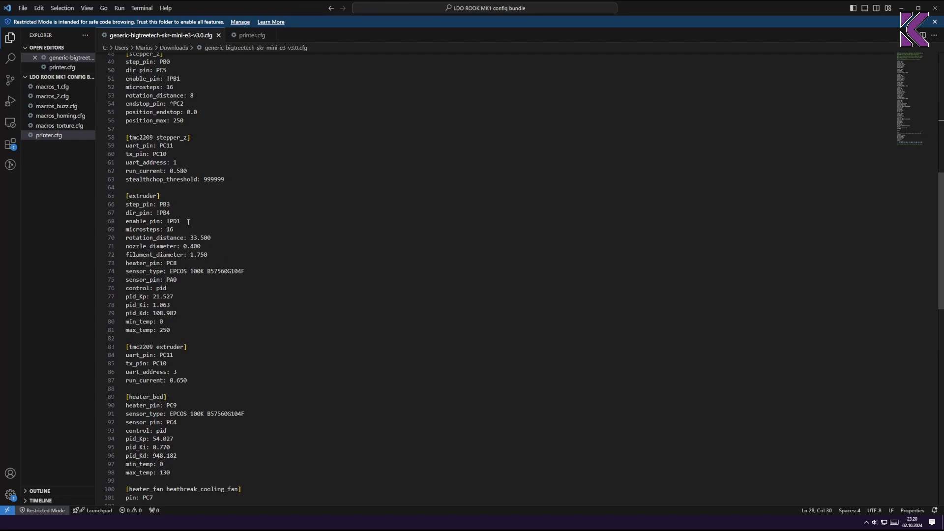
# Step: Review the [extruder] section: step/dir pins, 0.400 nozzle diameter and heater_pin line
pyautogui.moveTo(179, 329); pyautogui.dragTo(118, 203)
pyautogui.click(126, 205)
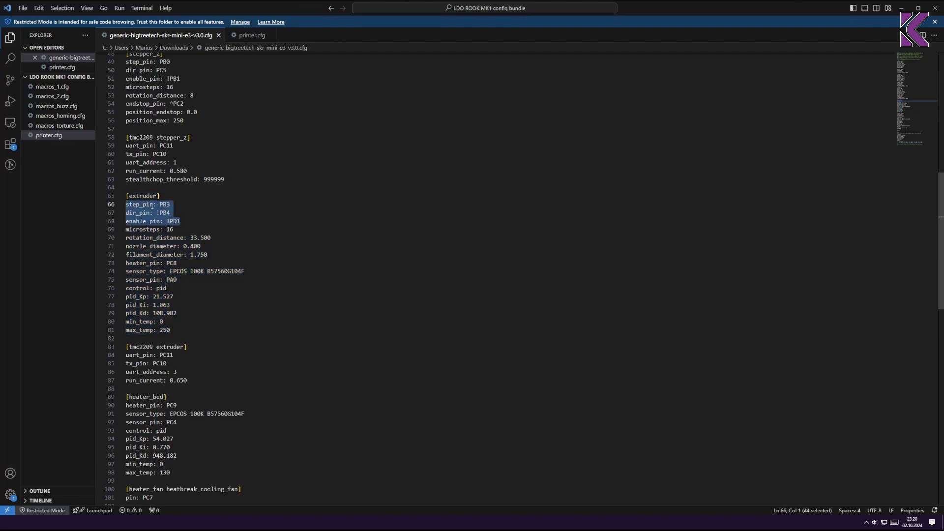
pyautogui.moveTo(184, 246); pyautogui.dragTo(124, 242)
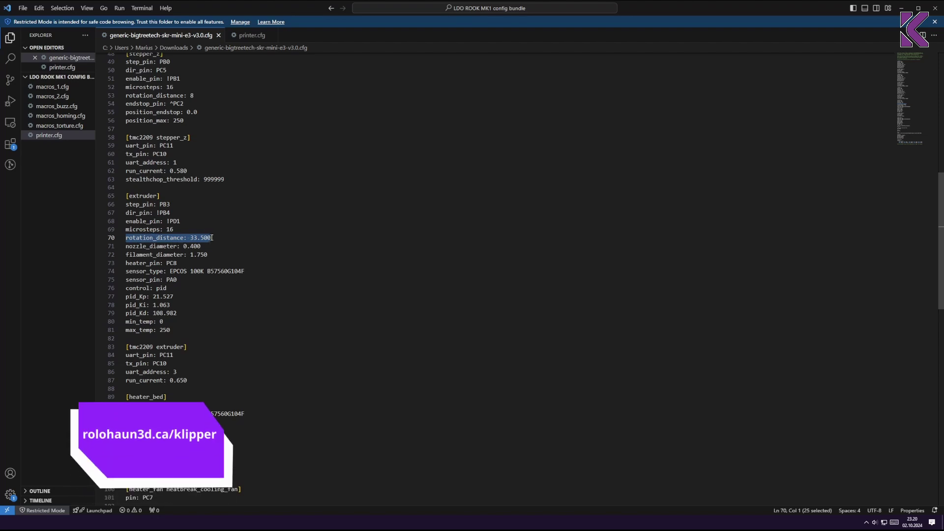
pyautogui.click(224, 262)
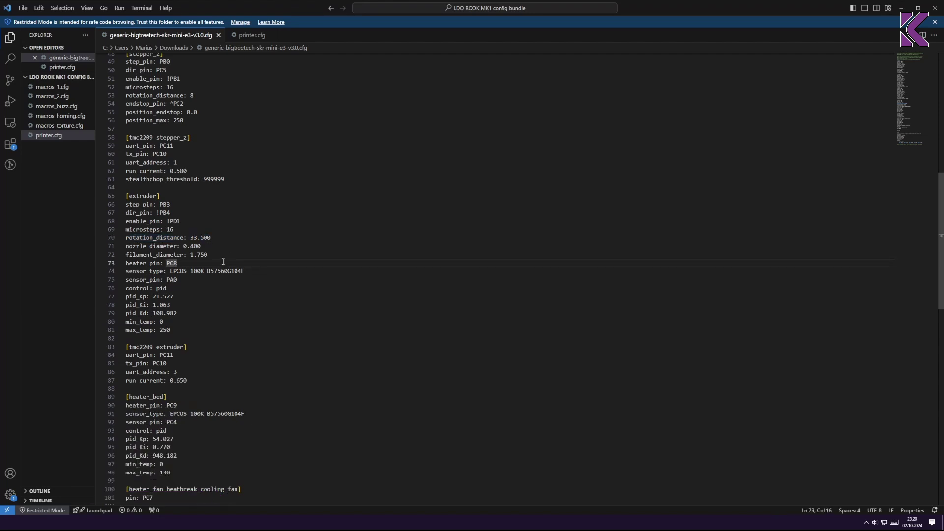
pyautogui.moveTo(126, 263); pyautogui.dragTo(194, 289)
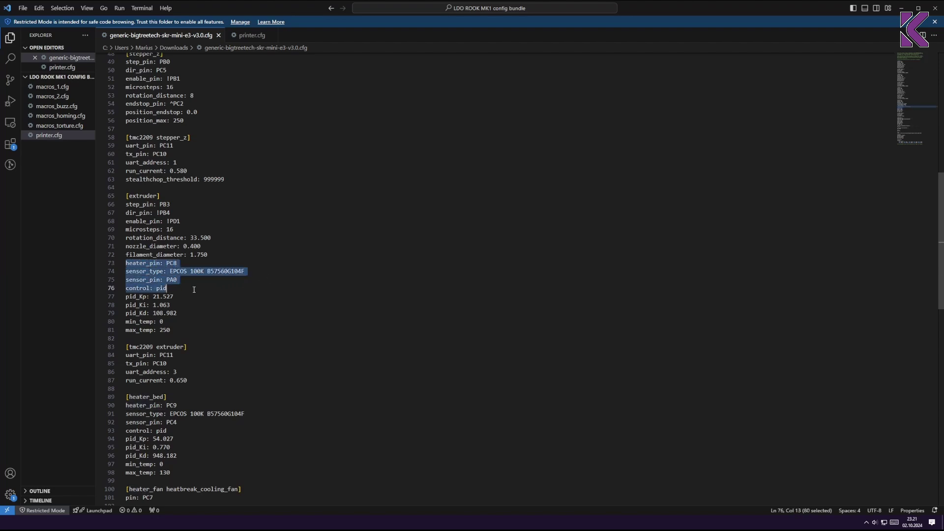
pyautogui.click(194, 289)
pyautogui.click(191, 279)
pyautogui.click(185, 264)
pyautogui.moveTo(185, 262); pyautogui.dragTo(167, 279)
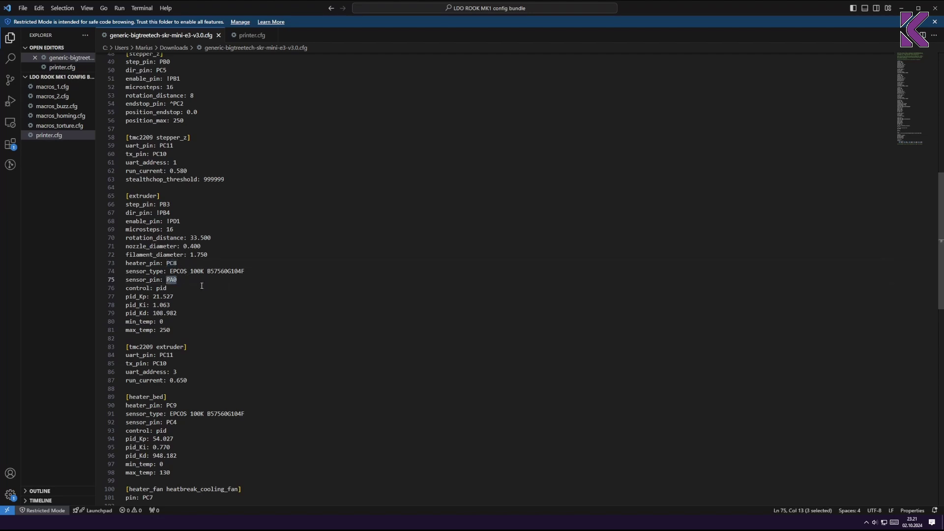
pyautogui.moveTo(248, 271)
pyautogui.mouseDown()
pyautogui.moveTo(161, 279)
pyautogui.moveTo(264, 269)
pyautogui.mouseUp()
pyautogui.click(187, 290)
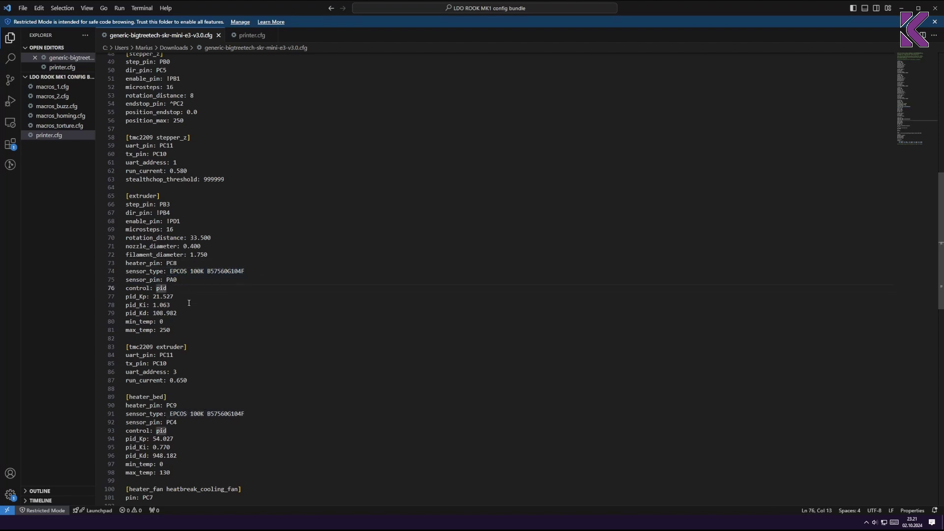
pyautogui.moveTo(178, 313); pyautogui.dragTo(124, 289)
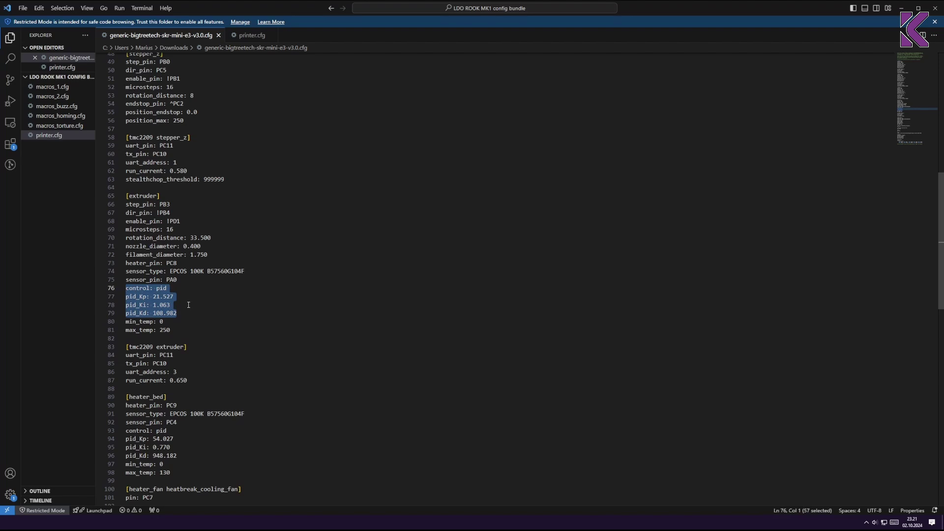
pyautogui.click(194, 320)
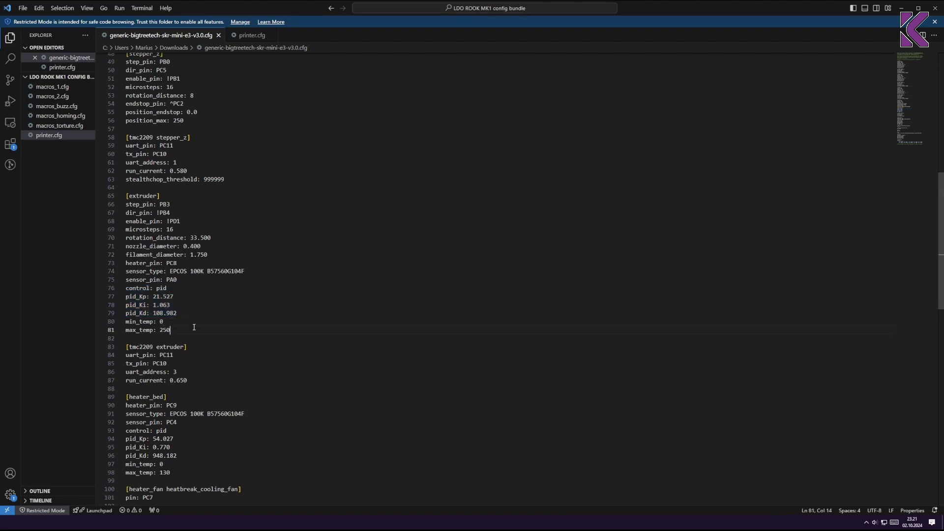
pyautogui.click(171, 330)
pyautogui.scroll(-3, 173, 322)
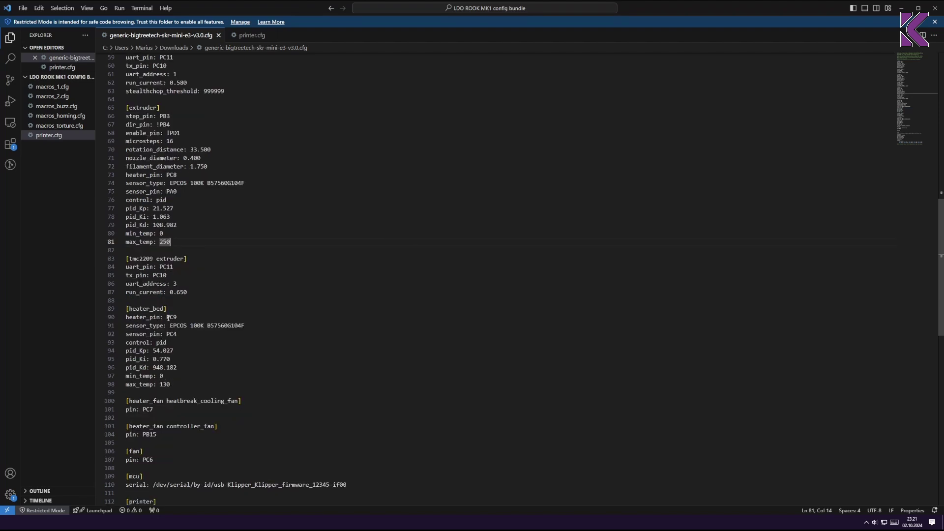
pyautogui.moveTo(172, 384); pyautogui.dragTo(109, 310)
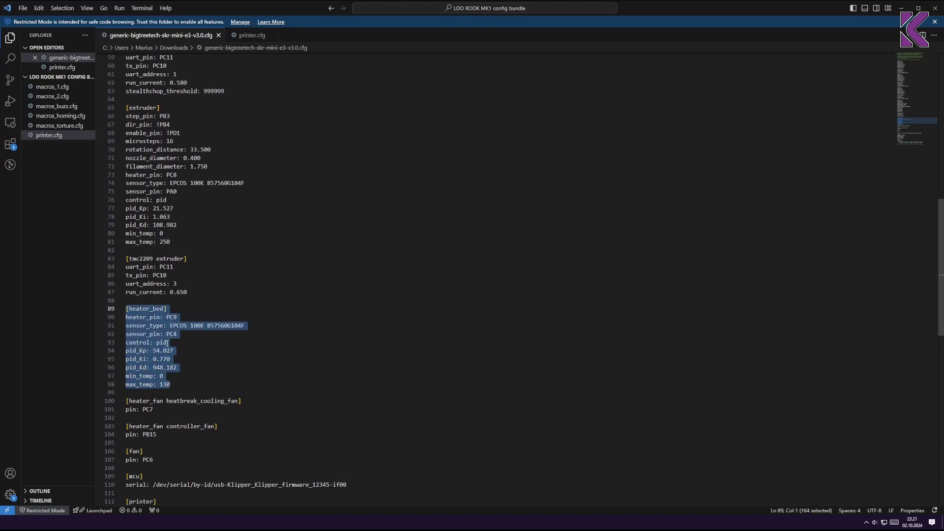
pyautogui.click(179, 386)
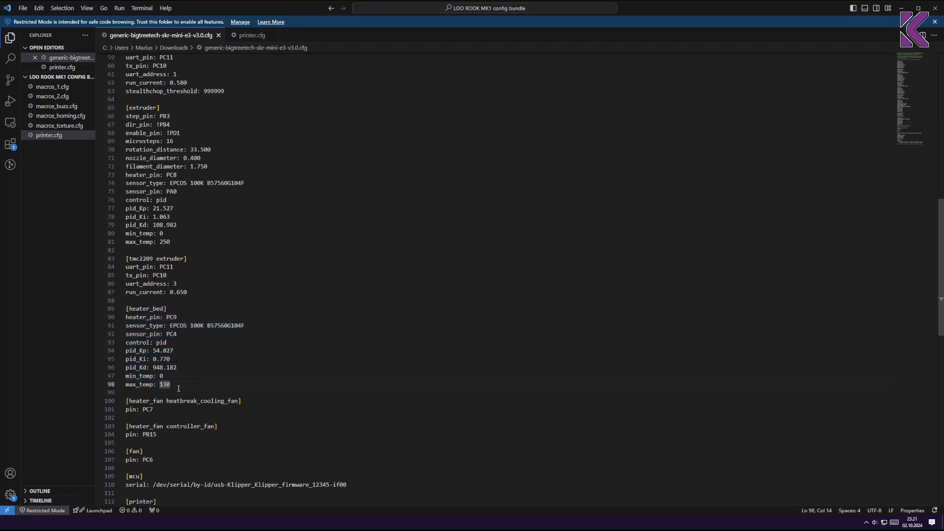
pyautogui.scroll(-7, 184, 383)
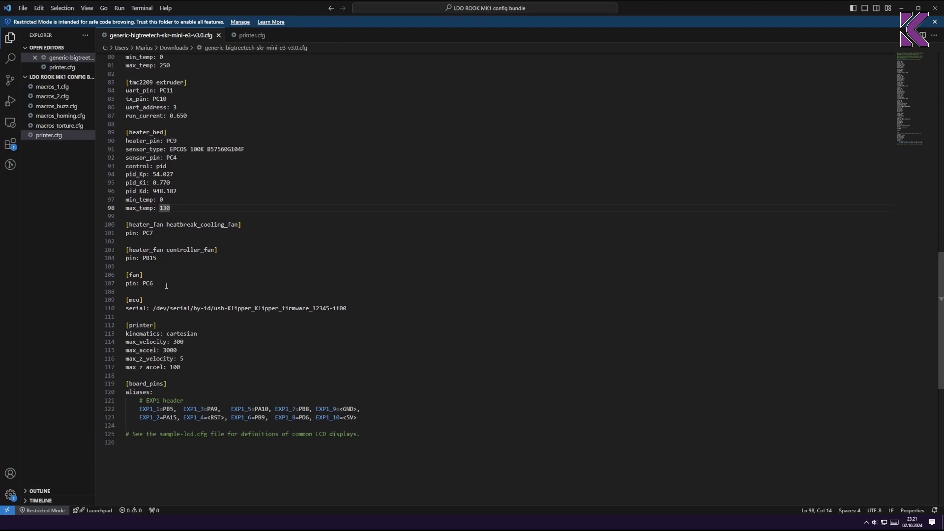
pyautogui.moveTo(166, 286); pyautogui.dragTo(104, 226)
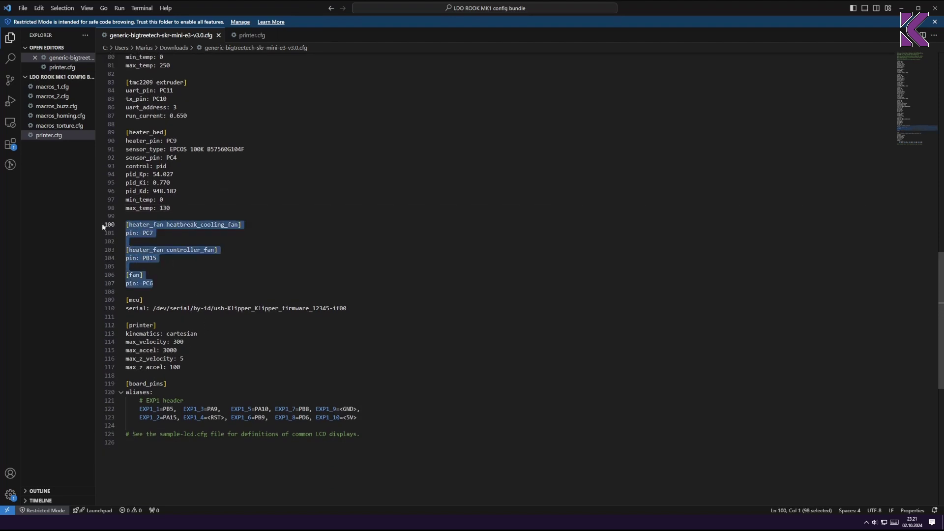
pyautogui.moveTo(169, 280); pyautogui.dragTo(126, 275)
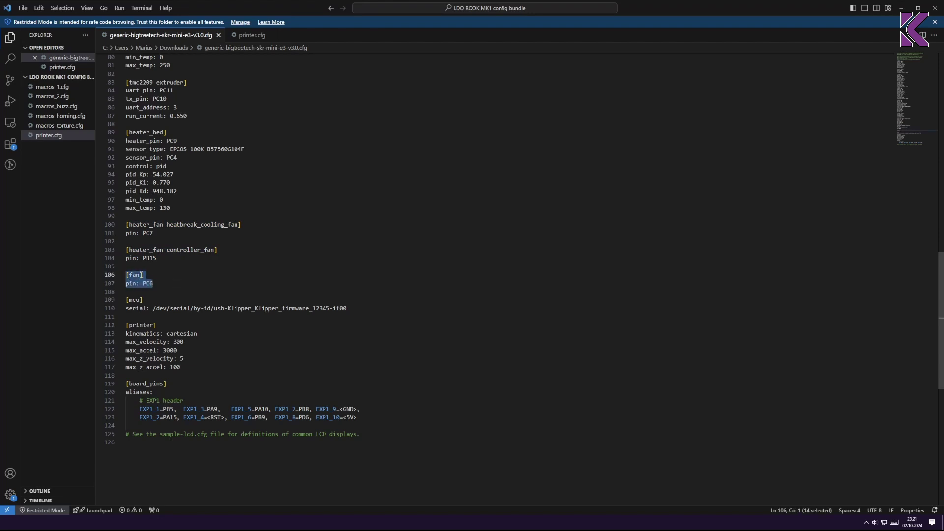
pyautogui.click(142, 274)
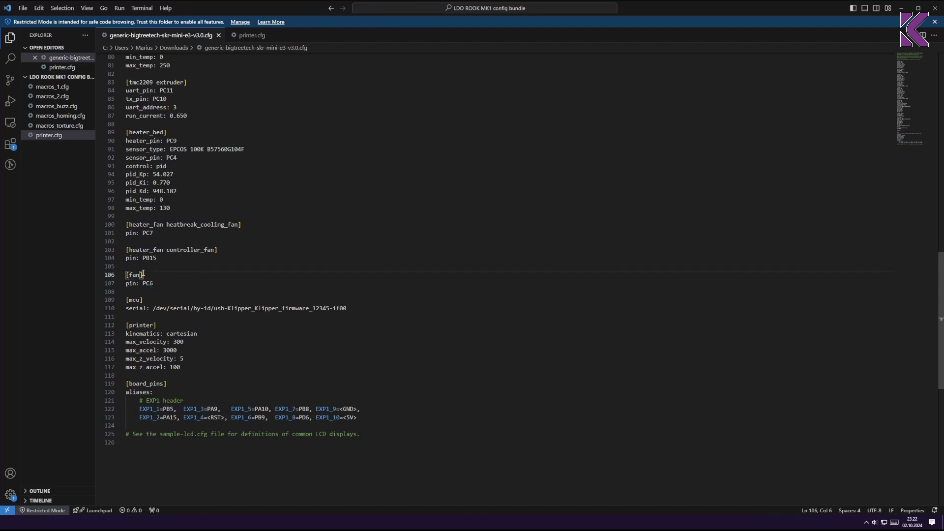
pyautogui.moveTo(166, 287); pyautogui.dragTo(118, 276)
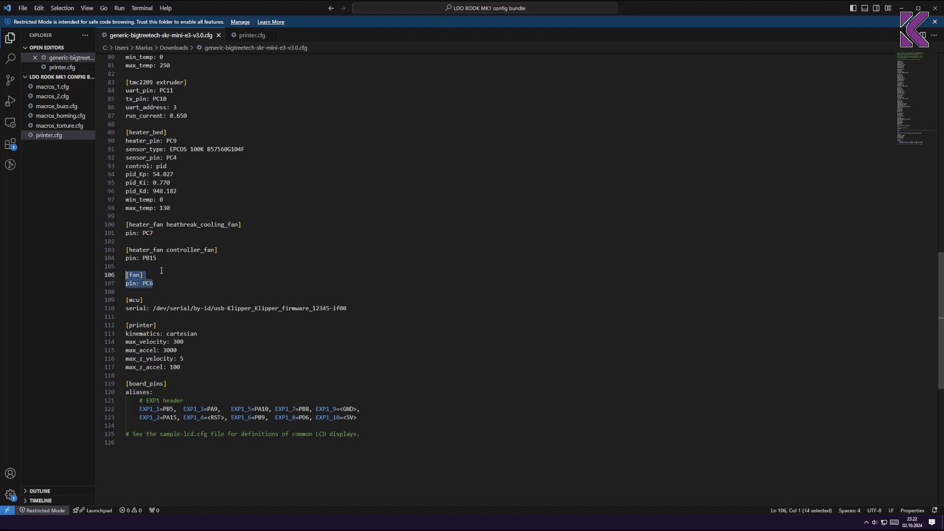
pyautogui.click(154, 287)
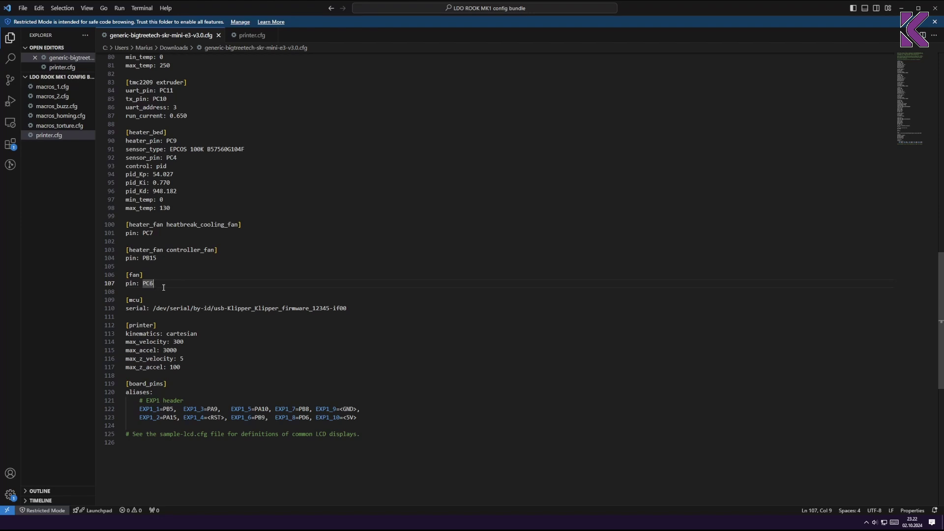
pyautogui.hotkey('shift', 'Home')
pyautogui.hotkey('shift', 'Up')
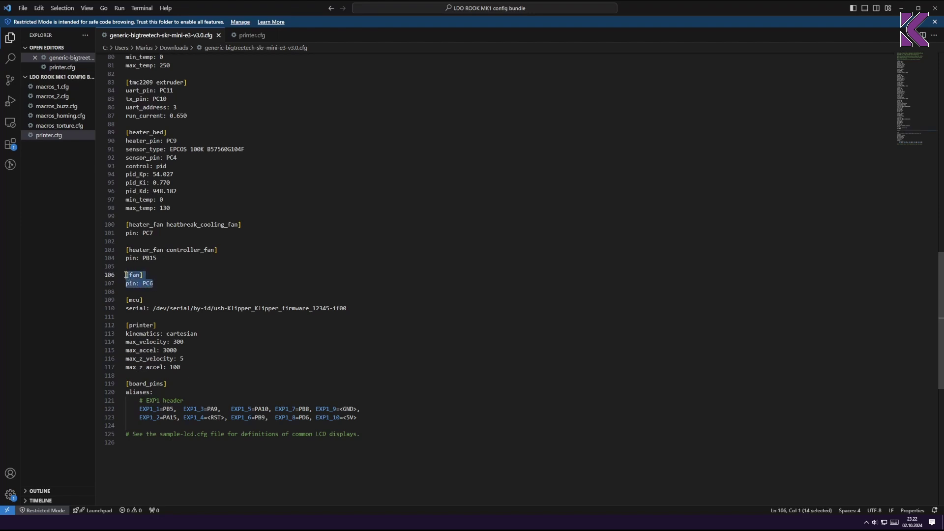
pyautogui.click(165, 258)
pyautogui.keyDown('shift'); pyautogui.click(142, 259); pyautogui.keyUp('shift')
pyautogui.moveTo(154, 233); pyautogui.dragTo(113, 226)
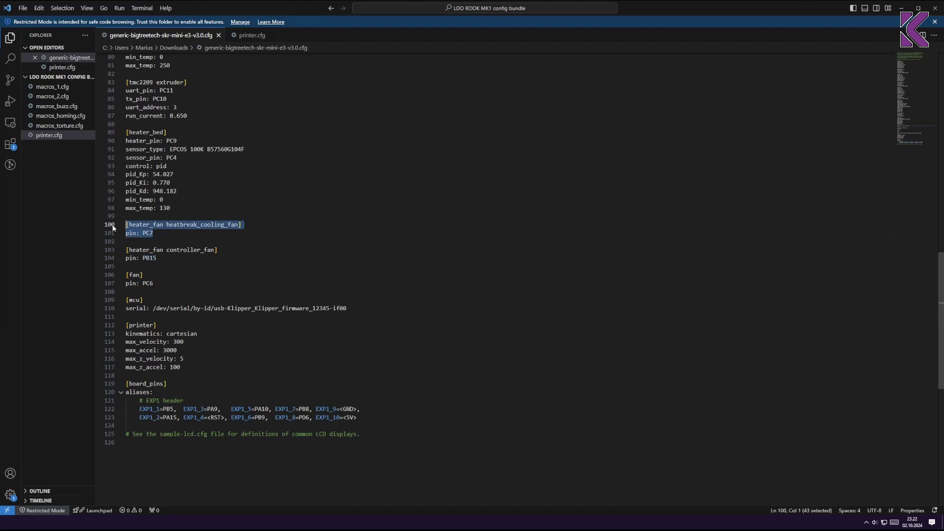
pyautogui.click(154, 234)
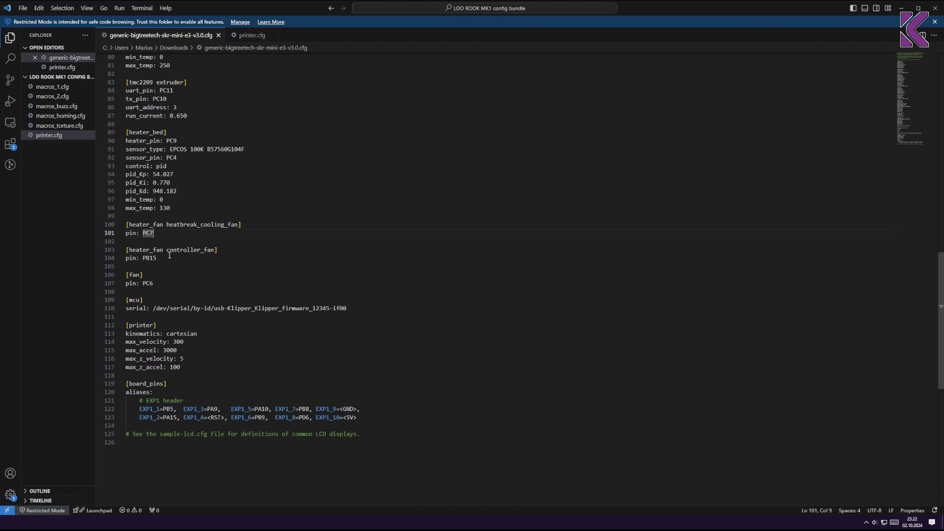
pyautogui.moveTo(158, 258); pyautogui.dragTo(126, 249)
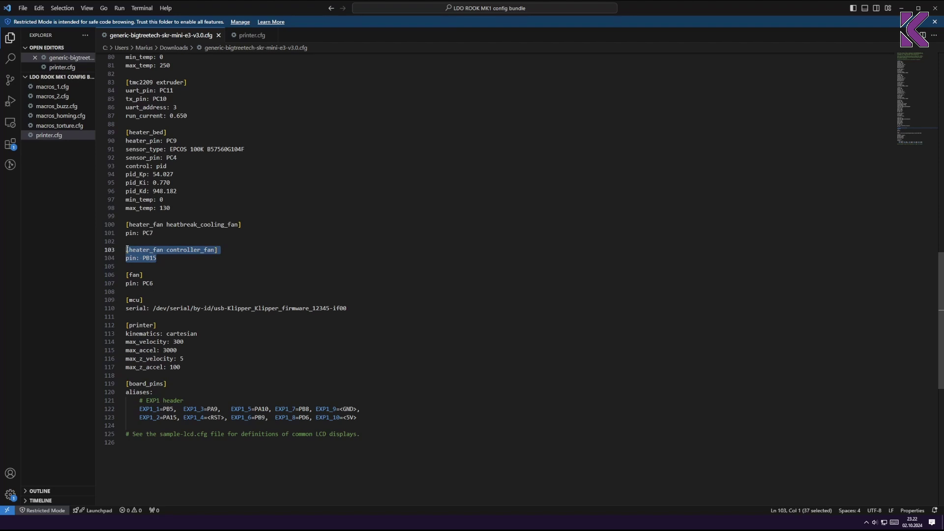
pyautogui.click(178, 258)
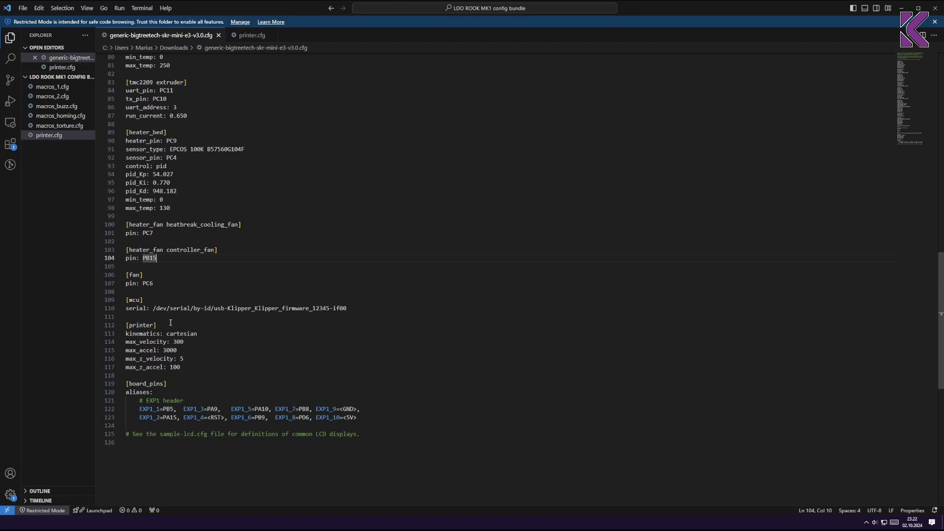
pyautogui.moveTo(348, 309); pyautogui.dragTo(121, 298)
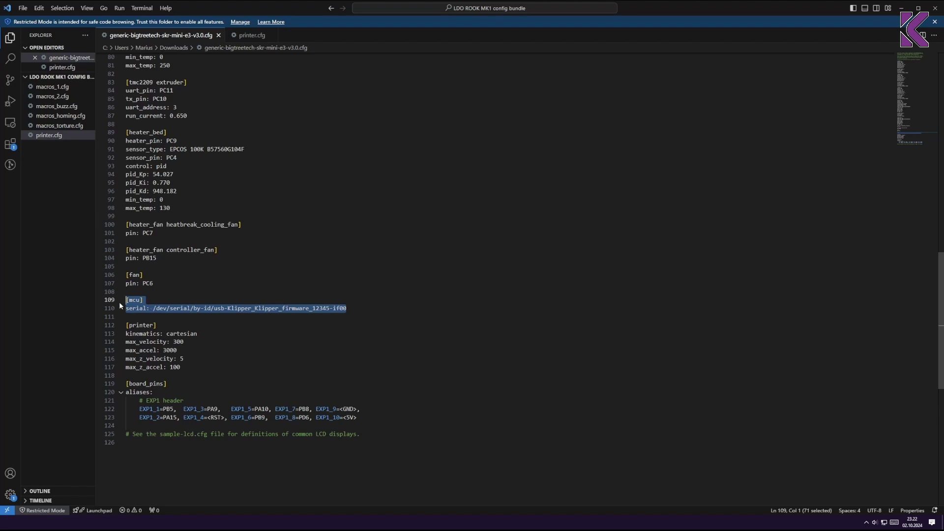
pyautogui.click(150, 308)
pyautogui.moveTo(150, 308); pyautogui.dragTo(350, 309)
pyautogui.click(350, 309)
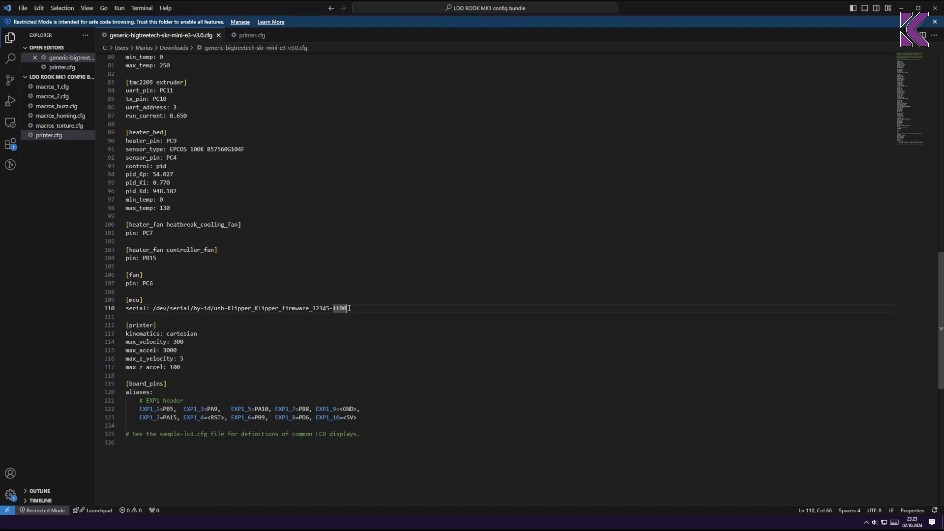
pyautogui.moveTo(350, 309); pyautogui.dragTo(154, 308)
pyautogui.click(177, 322)
pyautogui.moveTo(186, 366); pyautogui.dragTo(111, 323)
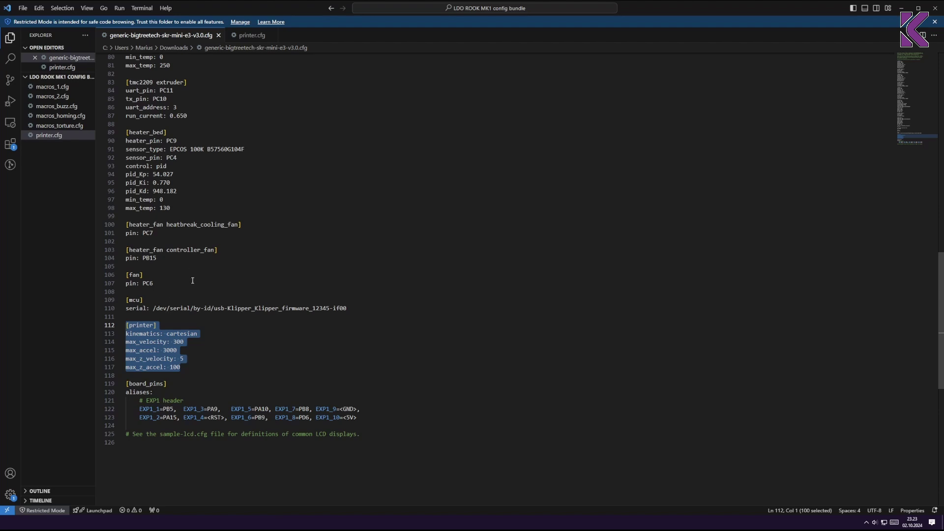
pyautogui.moveTo(211, 333); pyautogui.dragTo(166, 334)
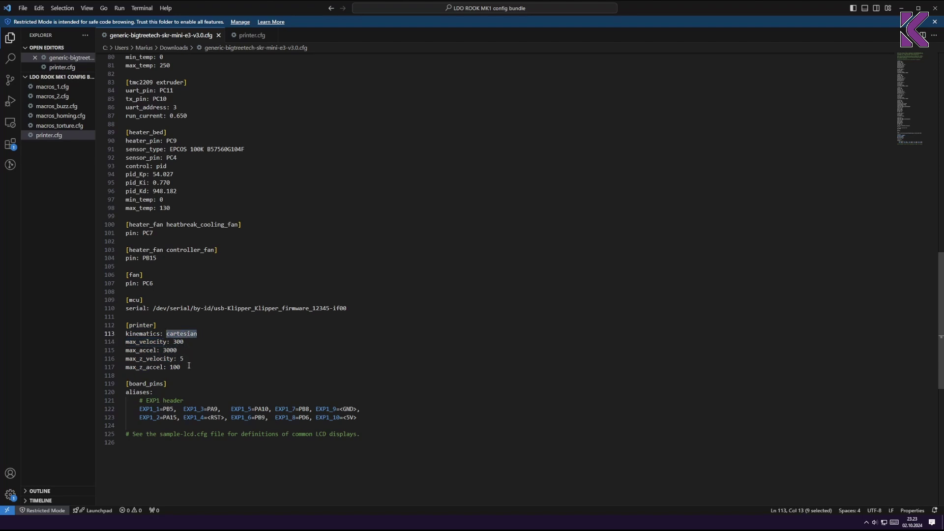
pyautogui.moveTo(181, 367); pyautogui.dragTo(123, 339)
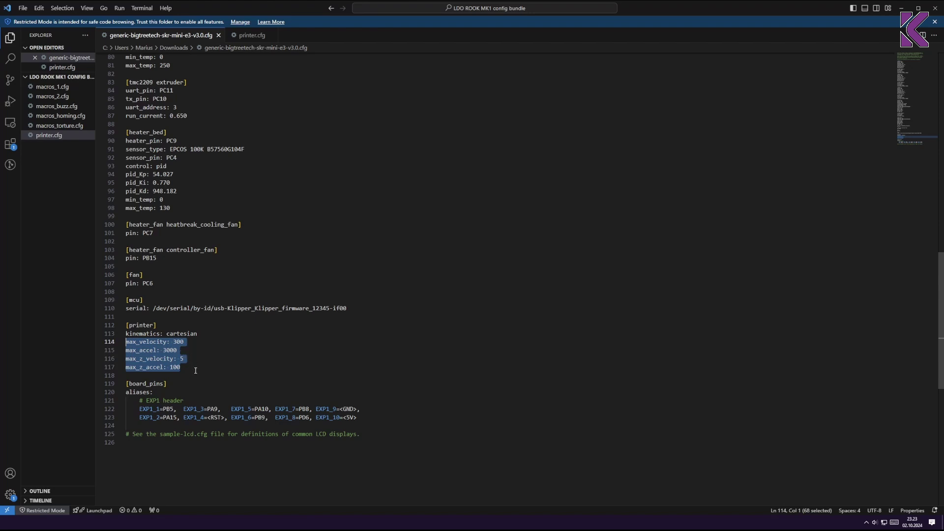
pyautogui.moveTo(195, 371); pyautogui.dragTo(117, 343)
pyautogui.click(126, 342)
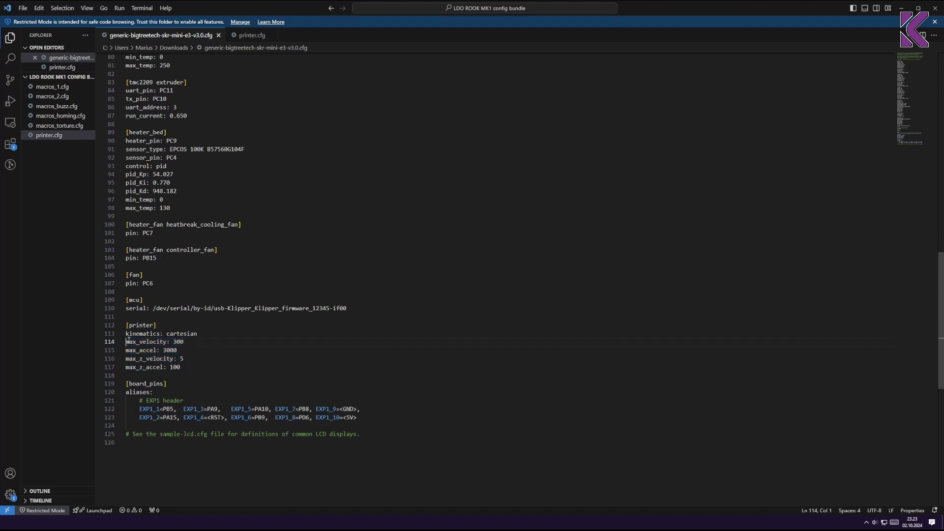
pyautogui.moveTo(126, 341); pyautogui.dragTo(188, 368)
pyautogui.click(189, 368)
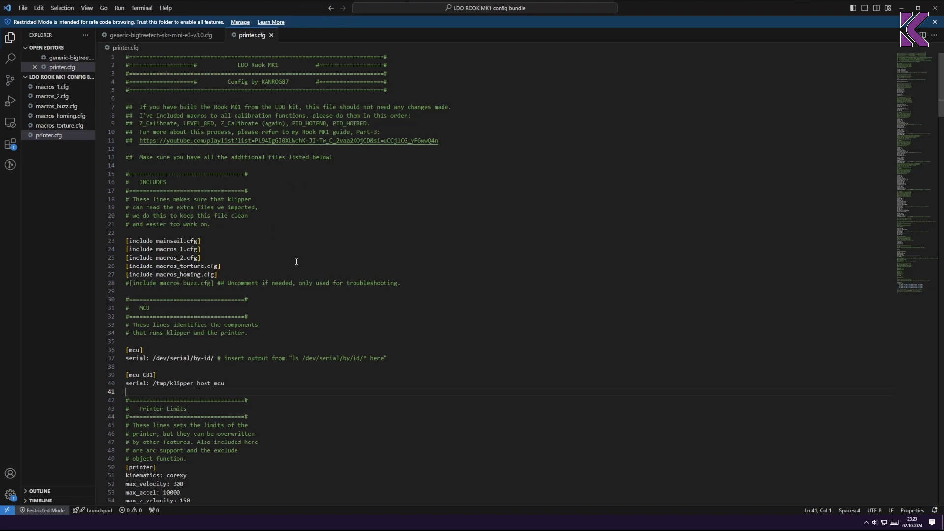
# Step: Highlight printer.cfg's five include lines and mainsail.cfg, then switch to Mainsail's editor
pyautogui.click(225, 274)
pyautogui.moveTo(225, 274); pyautogui.dragTo(199, 241)
pyautogui.click(143, 250)
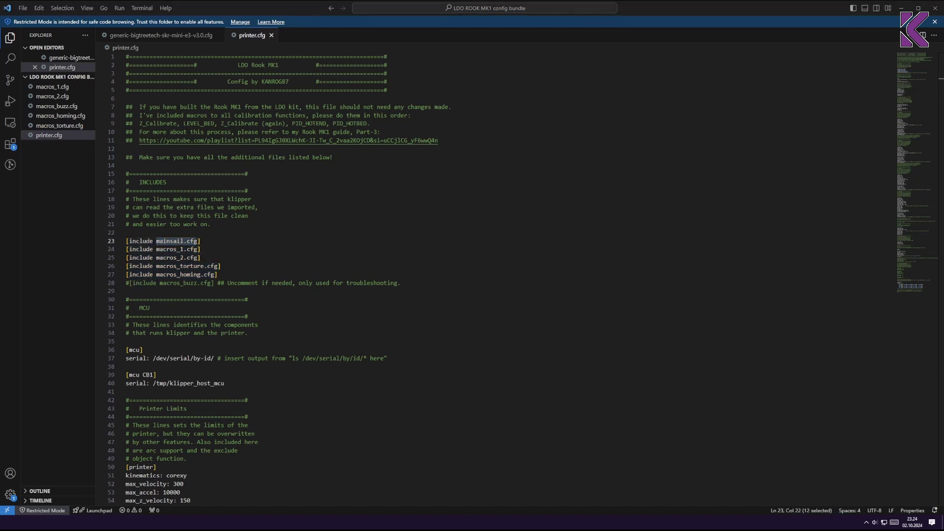
pyautogui.hotkey('alt', 'Tab')
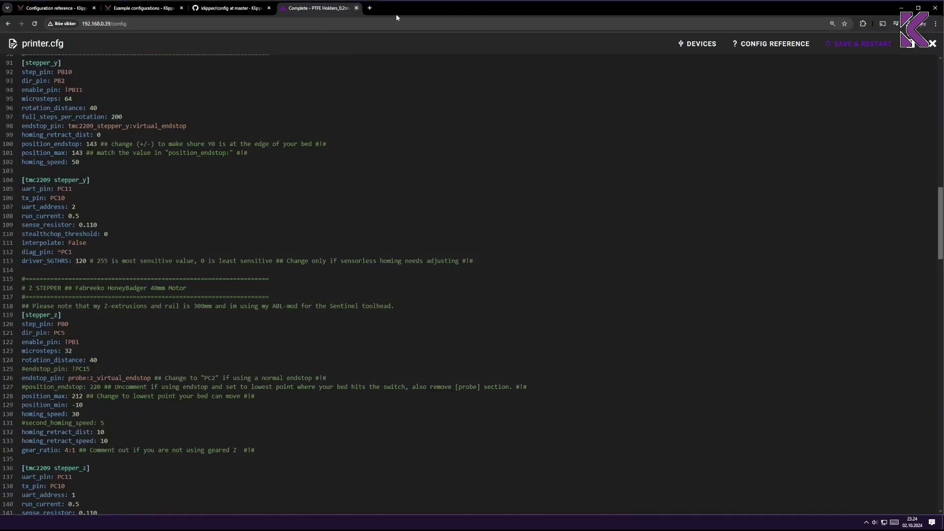
# Step: Close Mainsail's printer.cfg editor and scroll the Machine page's config file list
pyautogui.click(933, 43)
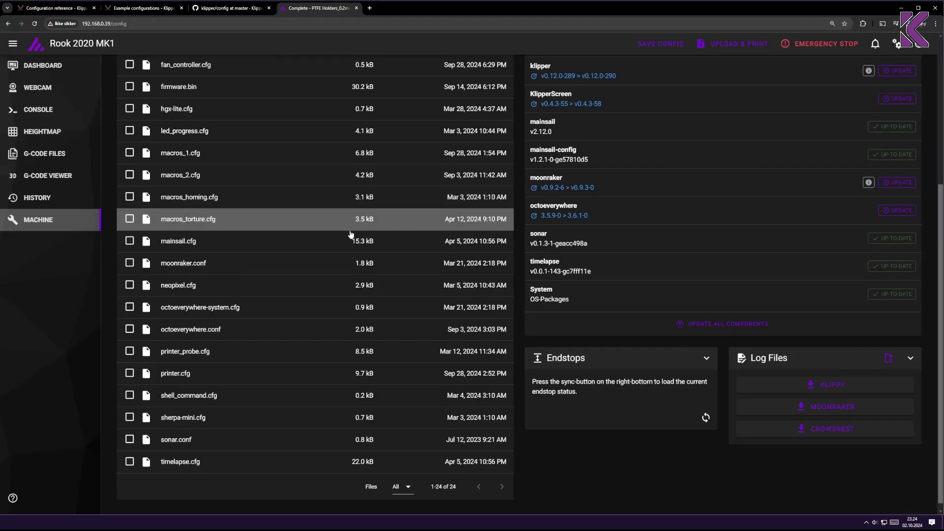
pyautogui.scroll(5, 339, 246)
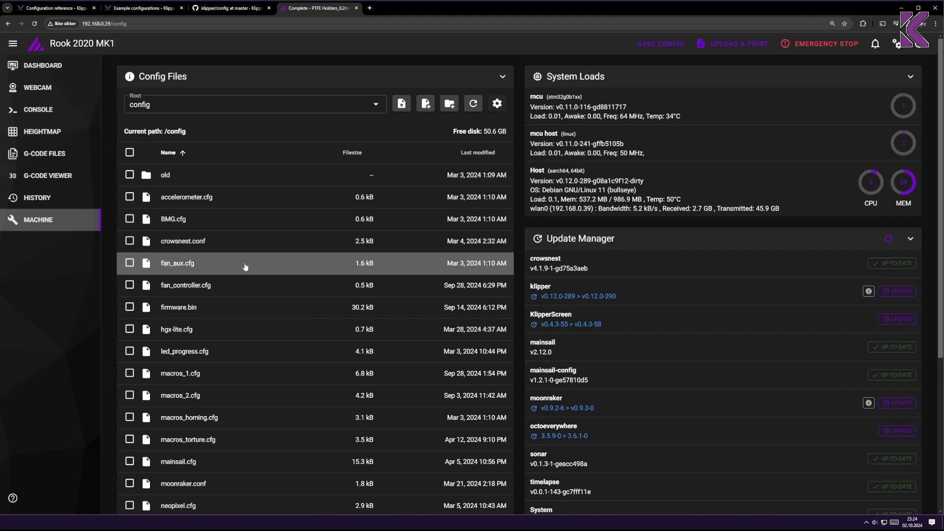
pyautogui.scroll(-3, 243, 295)
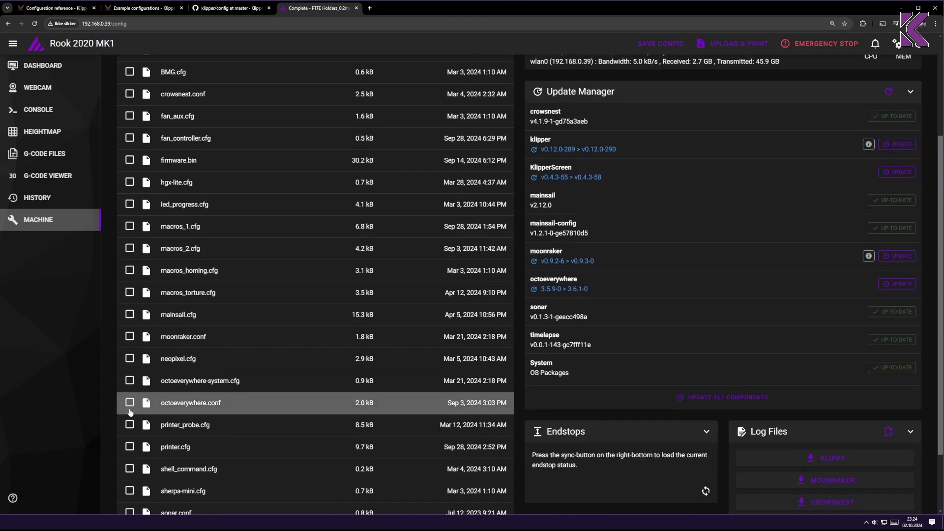
# Step: In VS Code, highlight the include keyword, macros_2.cfg and macros_1.cfg, then return to Mainsail
pyautogui.hotkey('alt', 'Tab')
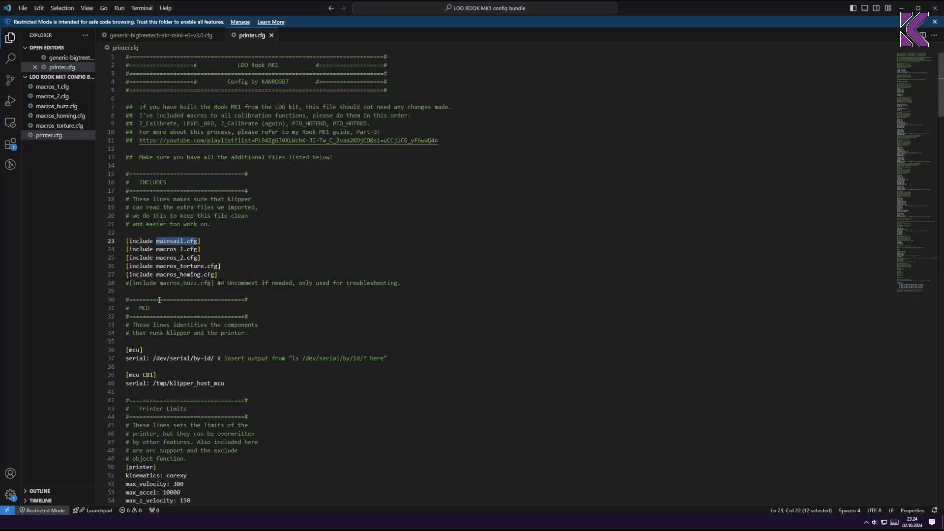
pyautogui.click(198, 258)
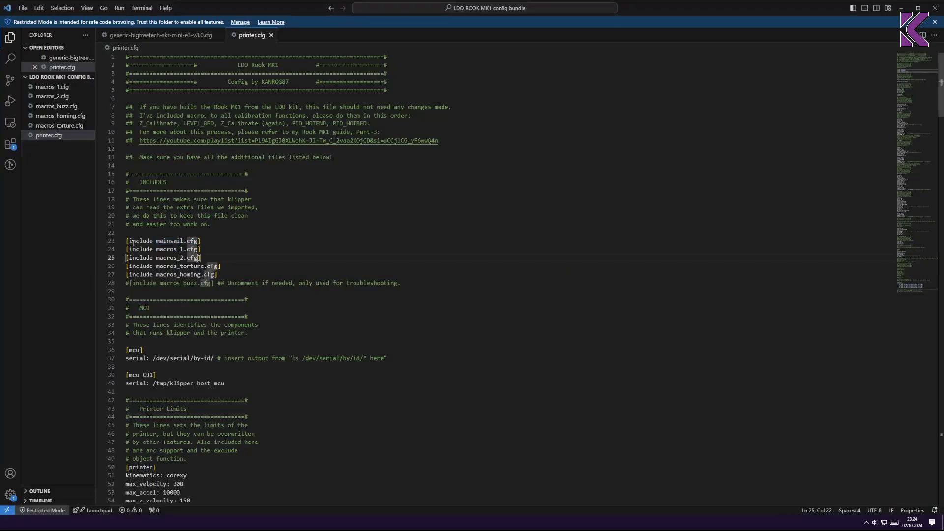
pyautogui.moveTo(129, 241); pyautogui.dragTo(156, 241)
pyautogui.click(157, 241)
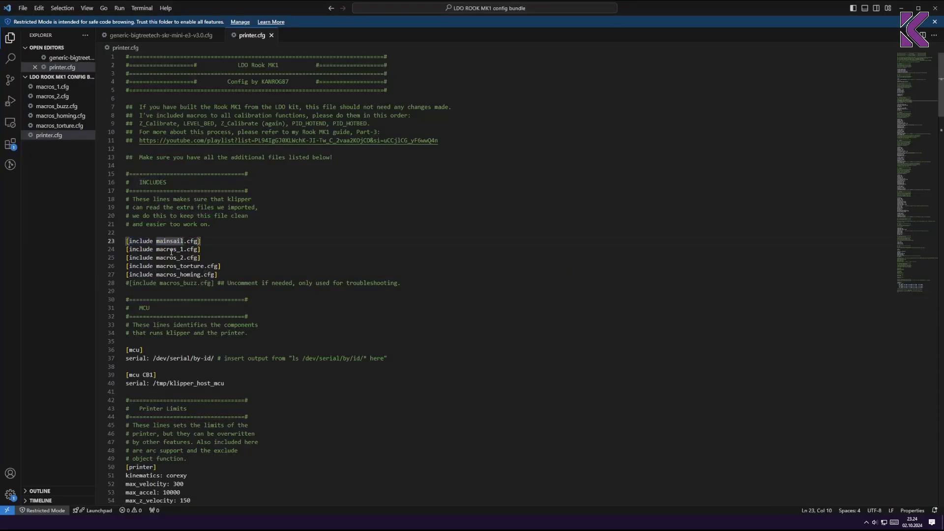
pyautogui.moveTo(198, 258); pyautogui.dragTo(158, 258)
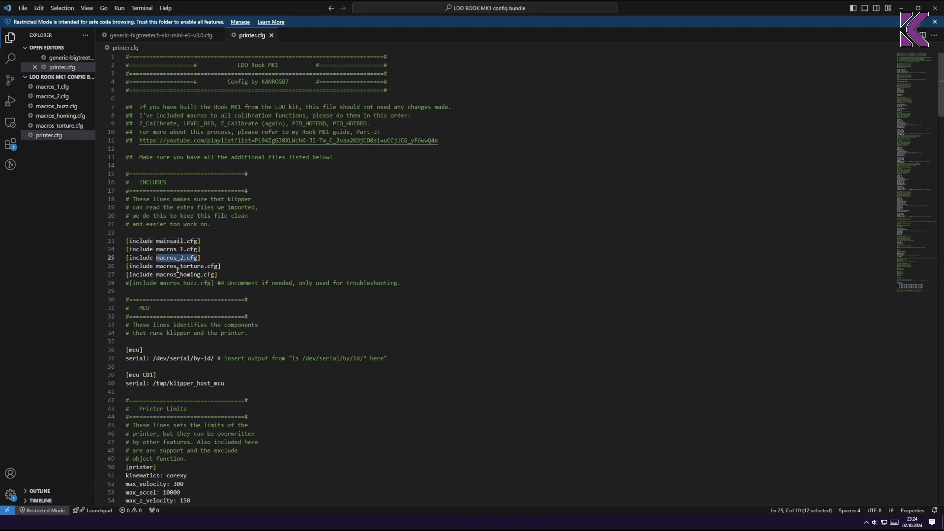
pyautogui.click(176, 258)
pyautogui.moveTo(157, 250); pyautogui.dragTo(196, 251)
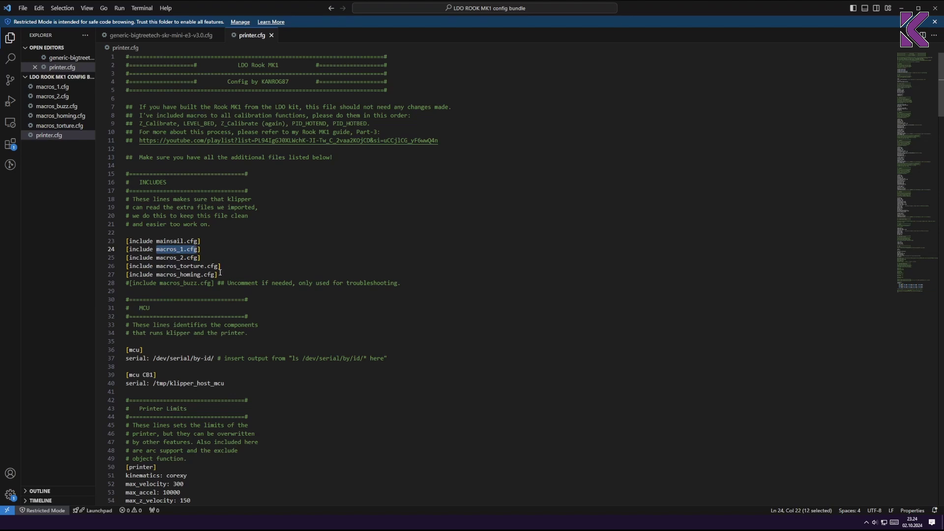
pyautogui.click(207, 255)
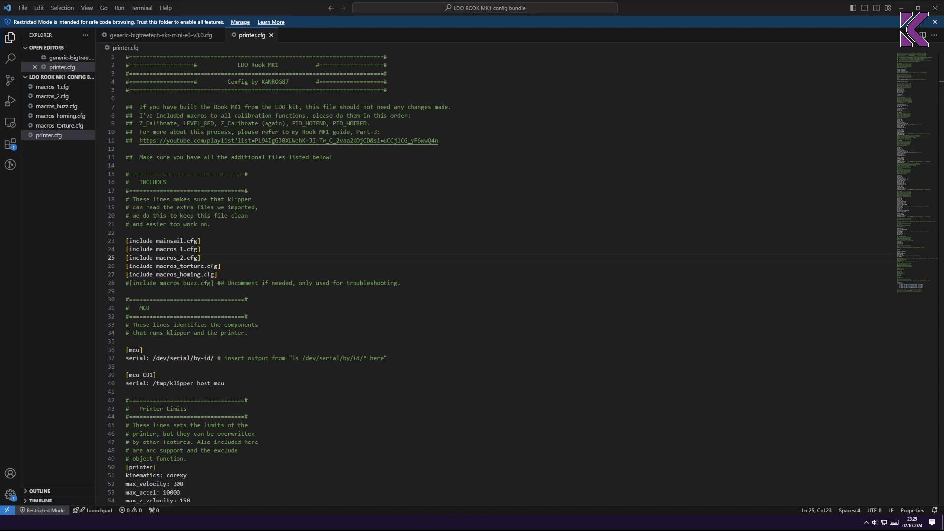
pyautogui.hotkey('alt', 'Tab')
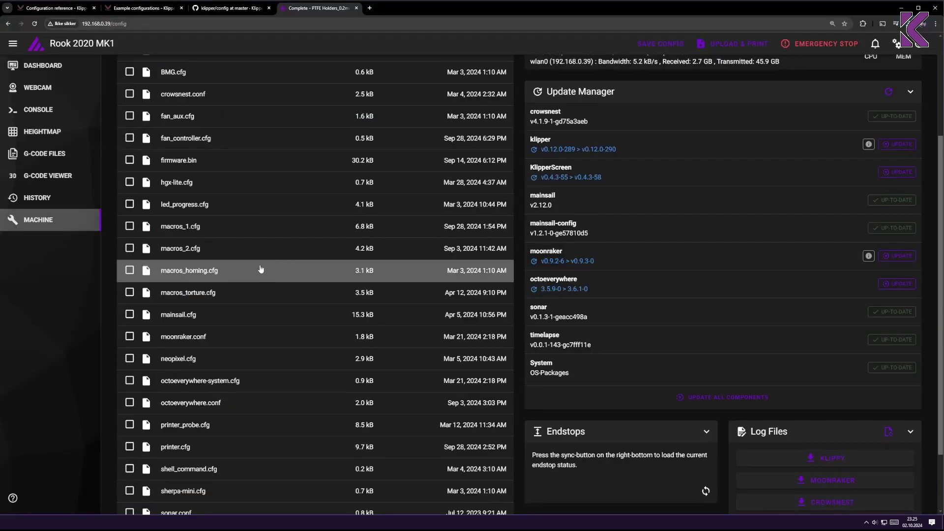
pyautogui.scroll(3, 231, 236)
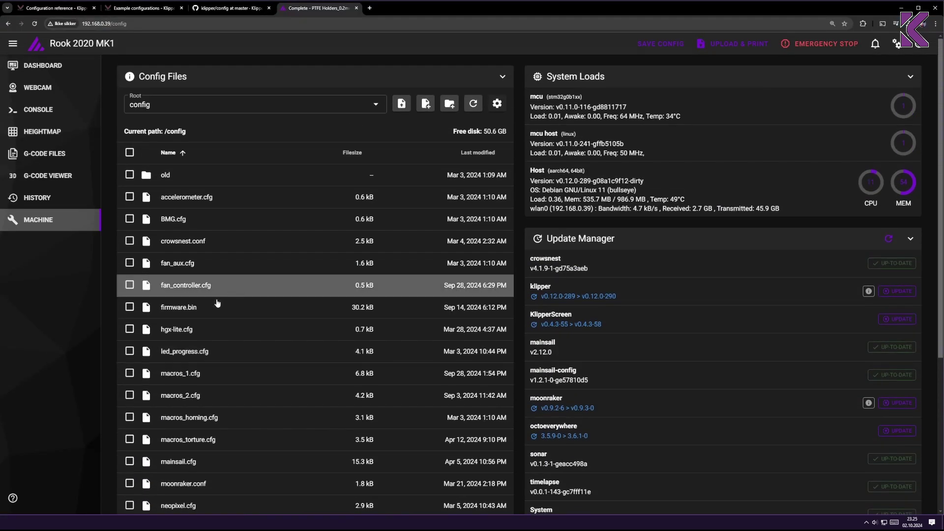
pyautogui.click(177, 378)
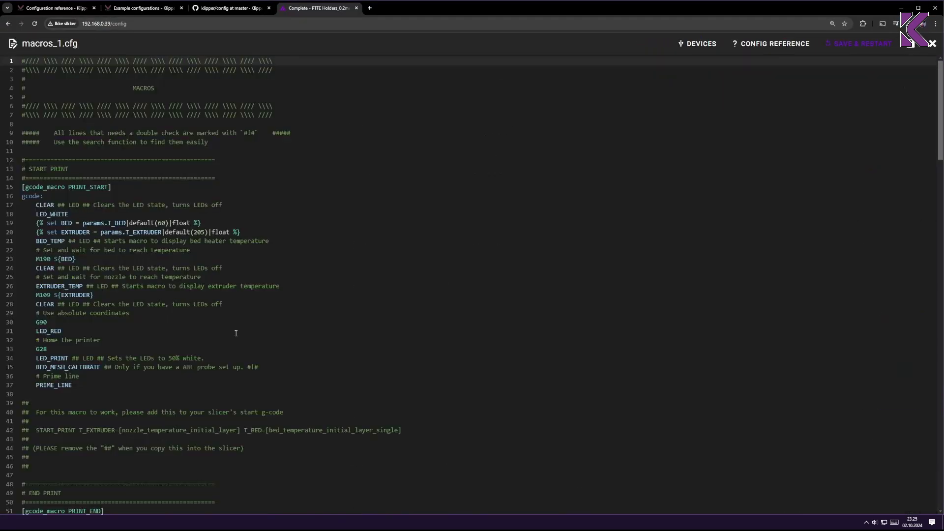
pyautogui.moveTo(120, 385); pyautogui.dragTo(22, 187)
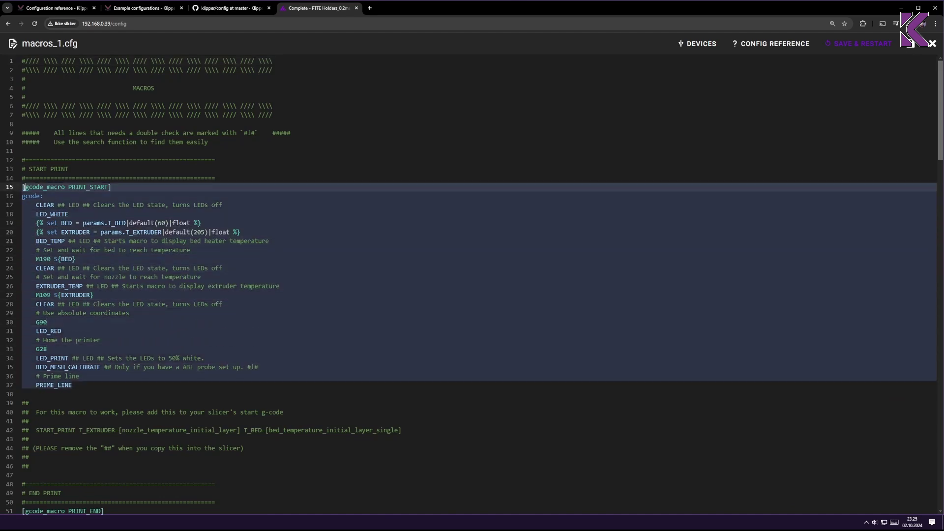
pyautogui.click(108, 357)
pyautogui.moveTo(90, 385); pyautogui.dragTo(14, 187)
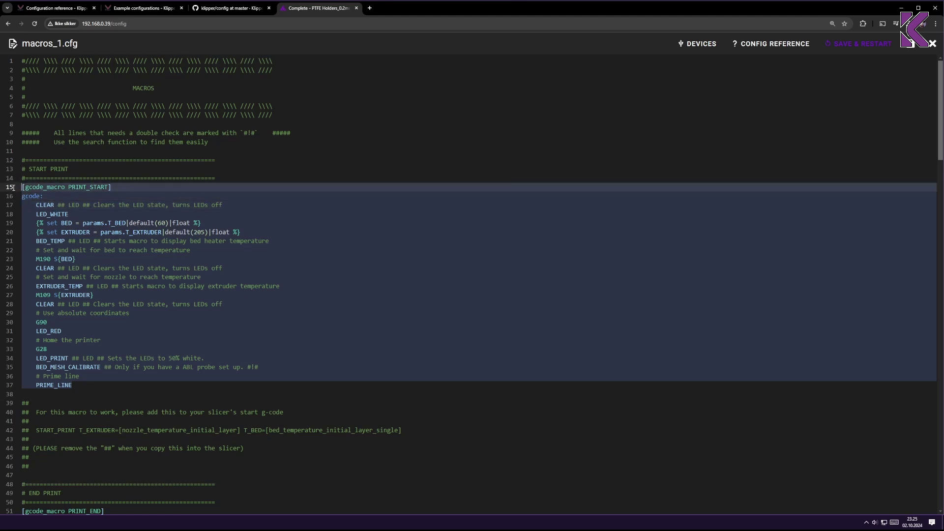
pyautogui.click(42, 191)
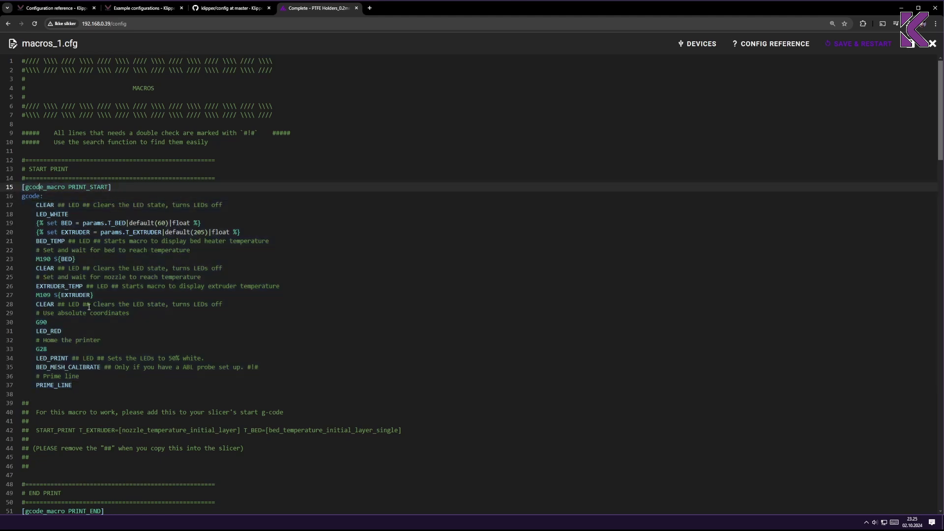
pyautogui.scroll(-7, 66, 335)
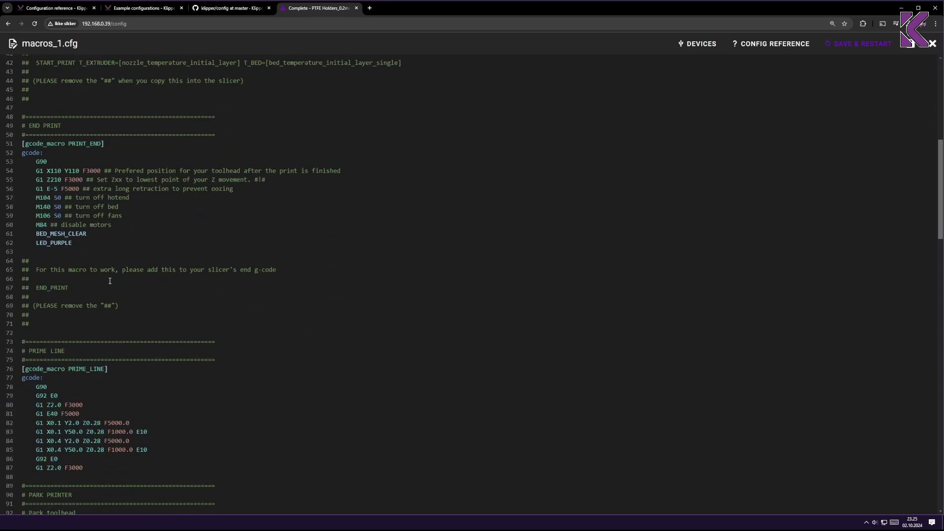
pyautogui.moveTo(79, 250); pyautogui.dragTo(22, 143)
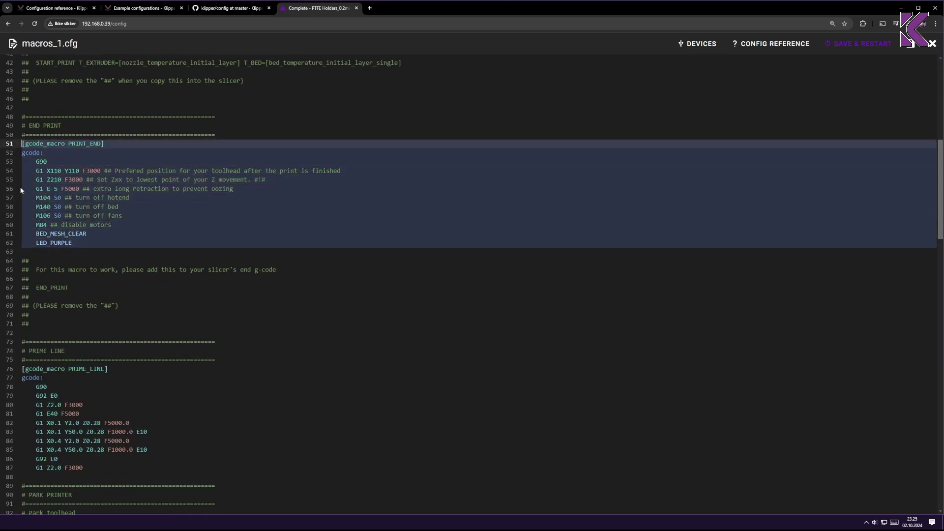
pyautogui.scroll(-3, 131, 356)
pyautogui.moveTo(131, 320); pyautogui.dragTo(2, 233)
pyautogui.scroll(-12, 173, 339)
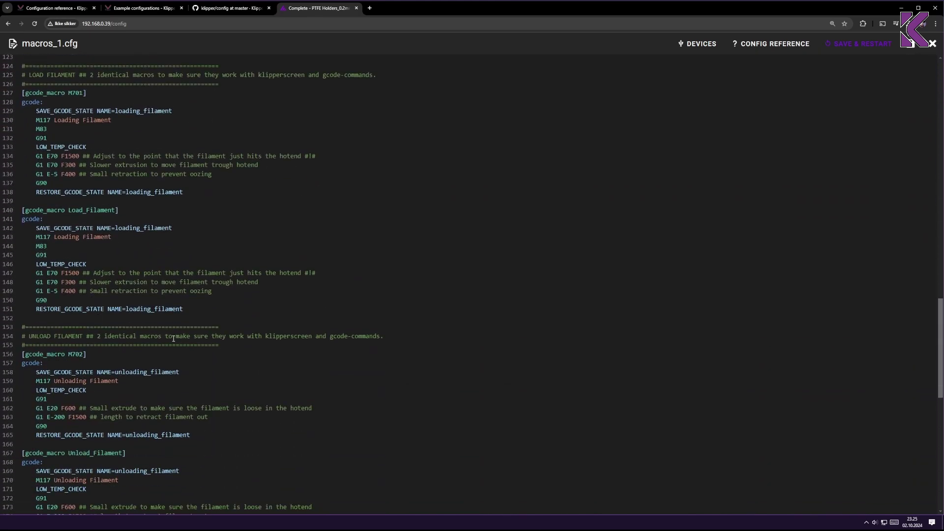
pyautogui.scroll(-6, 174, 339)
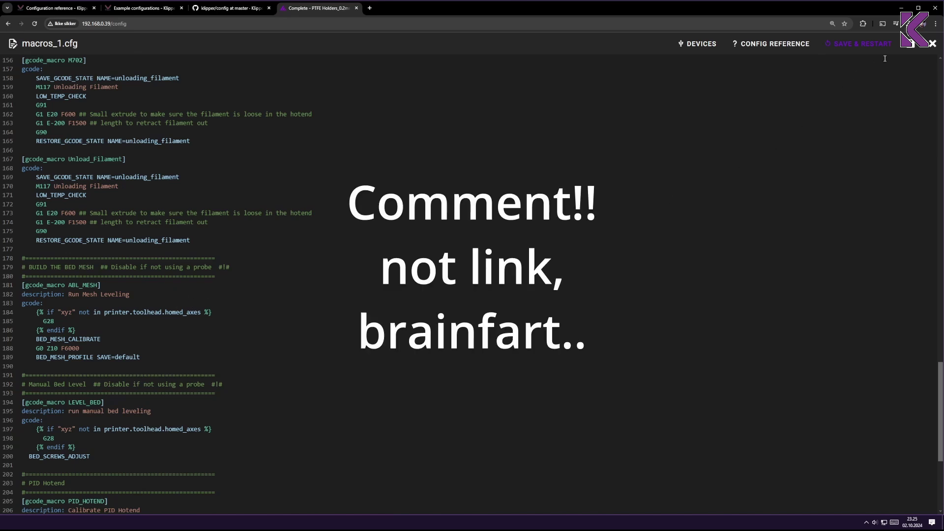
pyautogui.click(932, 43)
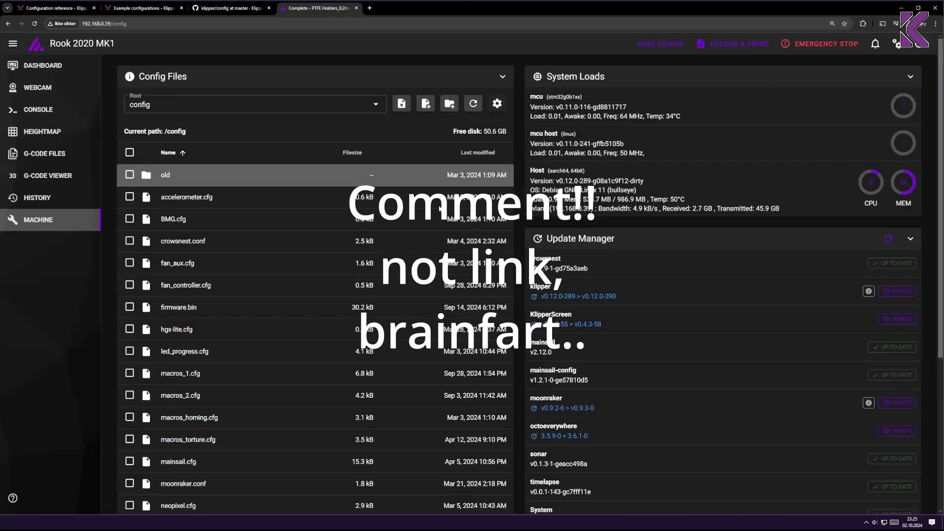
# Step: Return to printer.cfg in VS Code and highlight both mcu sections on lines 36–40
pyautogui.hotkey('alt', 'Tab')
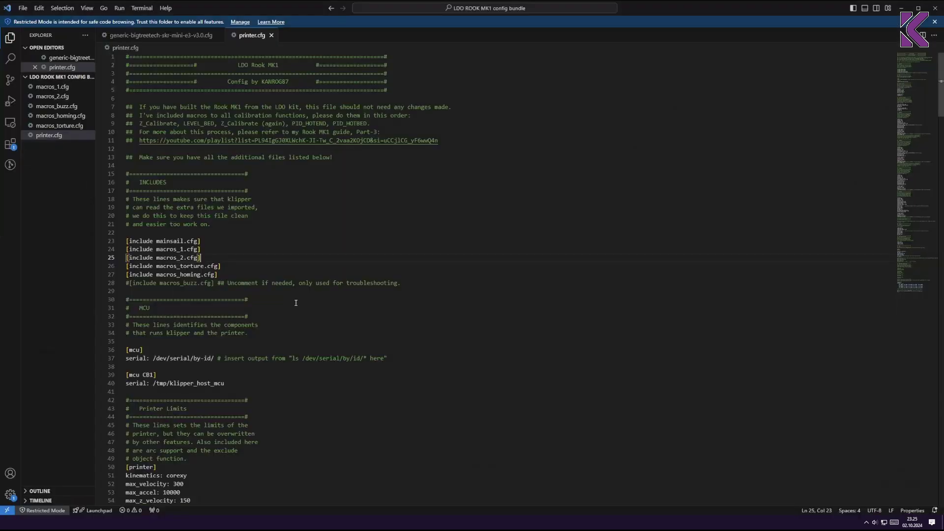
pyautogui.doubleClick(252, 383)
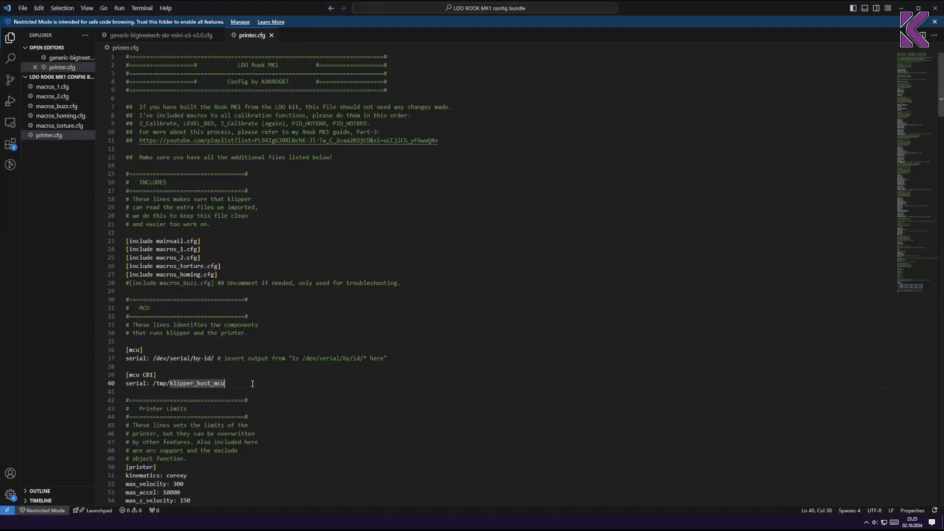
pyautogui.moveTo(252, 384); pyautogui.dragTo(113, 349)
pyautogui.click(140, 350)
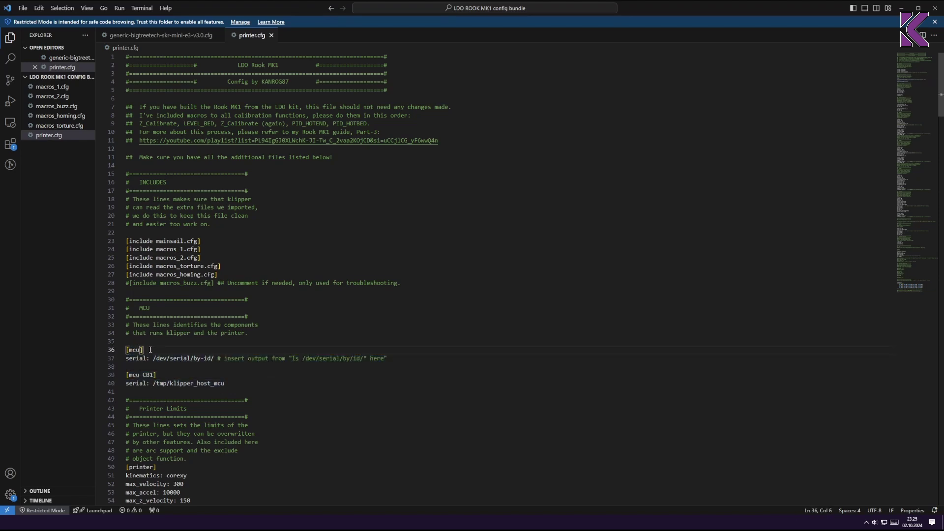
# Step: Highlight the main [mcu] serial line, the [mcu CB1] section and klipper_host_mcu, then scroll down
pyautogui.keyDown('shift'); pyautogui.click(129, 351); pyautogui.keyUp('shift')
pyautogui.moveTo(129, 358); pyautogui.dragTo(390, 365)
pyautogui.click(394, 368)
pyautogui.moveTo(242, 382); pyautogui.dragTo(120, 375)
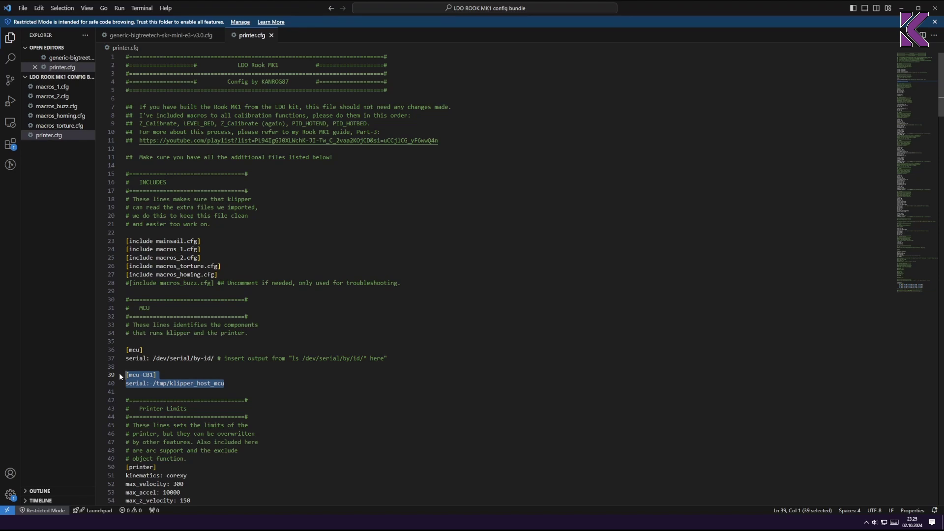
pyautogui.click(156, 384)
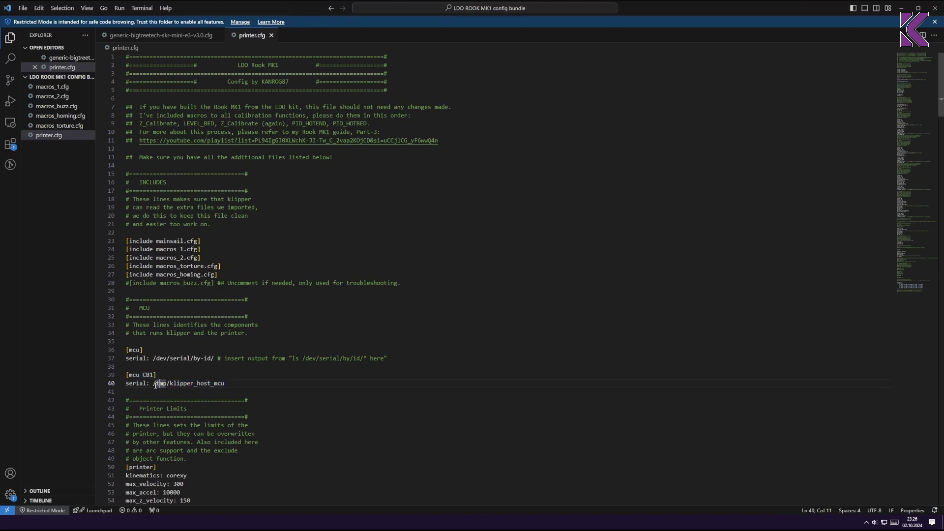
pyautogui.click(228, 383)
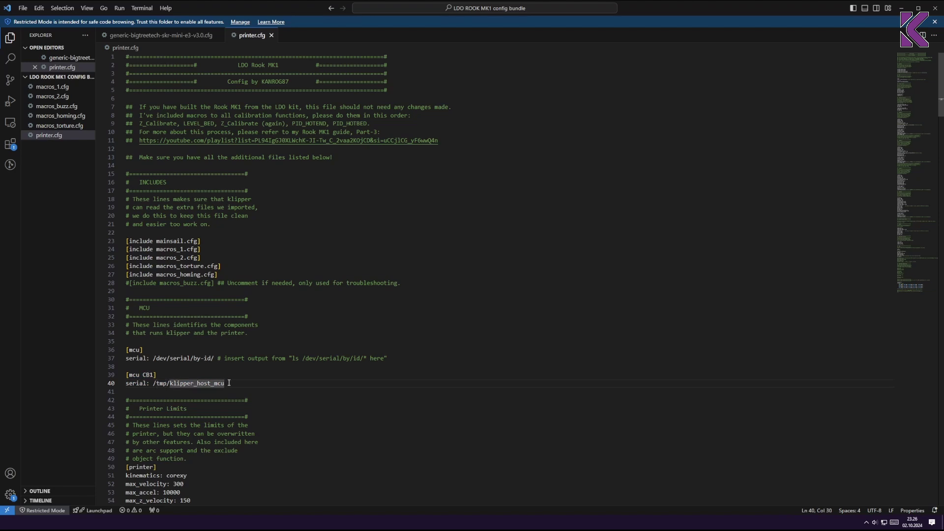
pyautogui.scroll(-15, 228, 383)
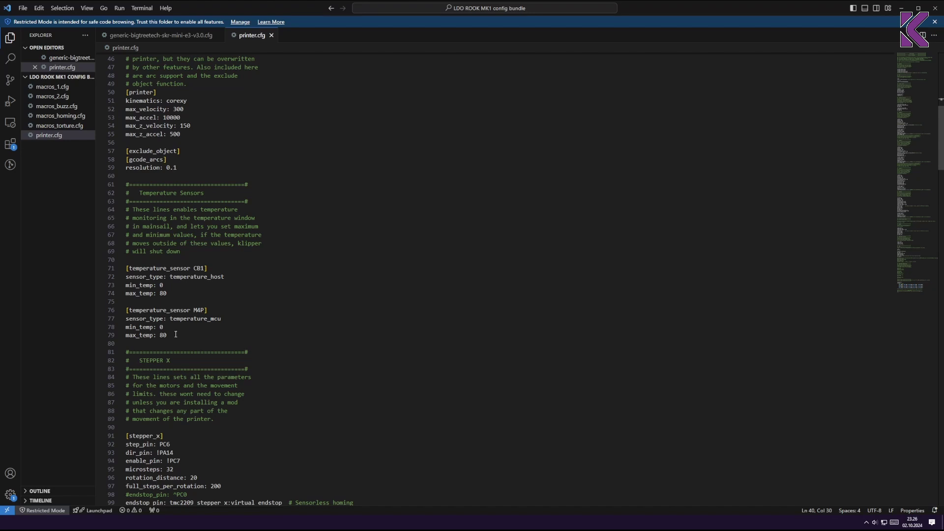
# Step: Highlight the CB1 and MAP temperature_sensor sections and the temperature_mcu type, then switch to Mainsail
pyautogui.moveTo(175, 334); pyautogui.dragTo(118, 271)
pyautogui.click(166, 285)
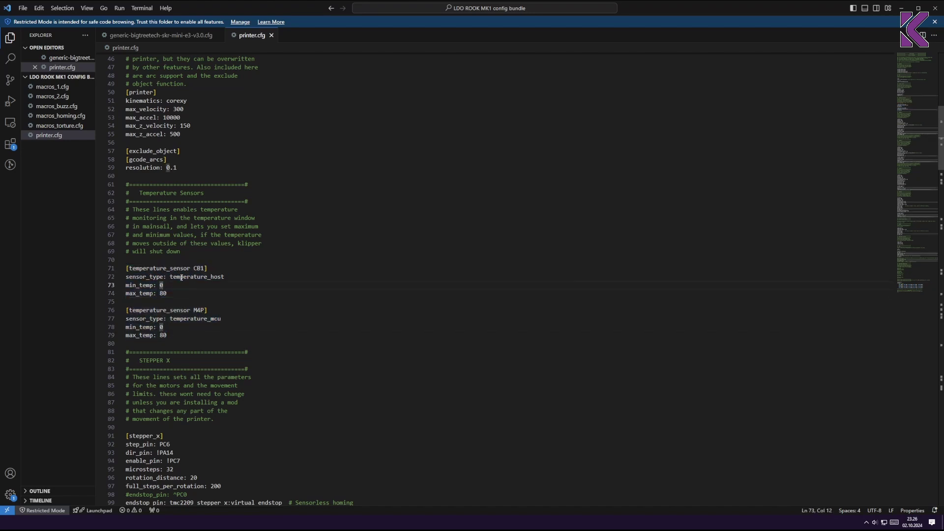
pyautogui.moveTo(224, 277); pyautogui.dragTo(127, 269)
pyautogui.click(215, 320)
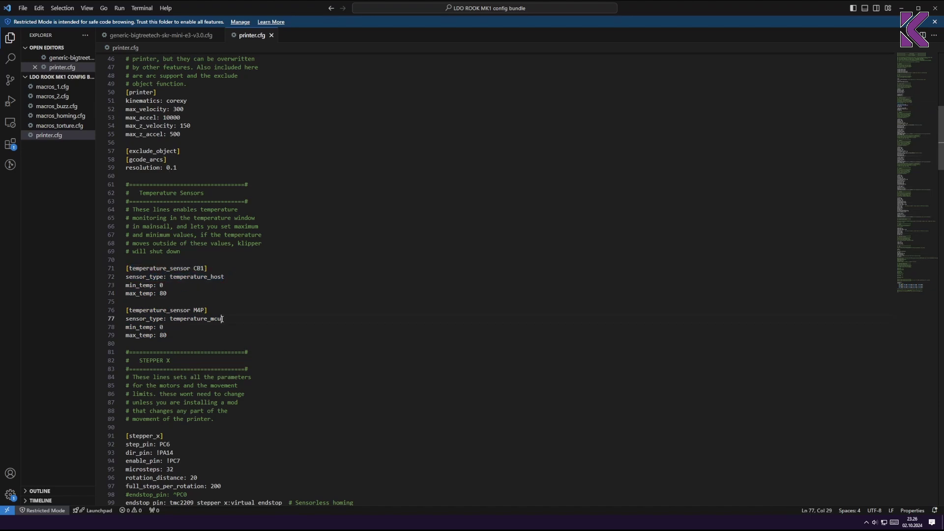
pyautogui.moveTo(215, 319); pyautogui.dragTo(170, 320)
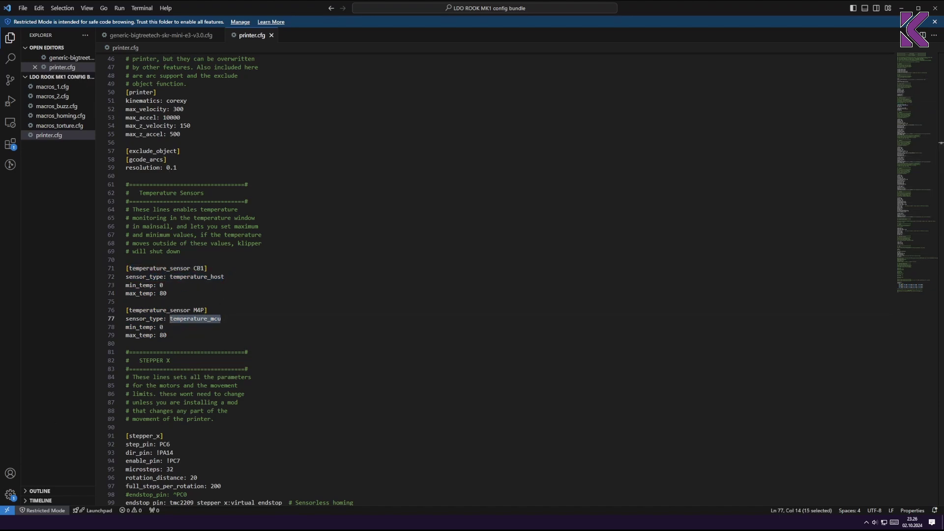
pyautogui.hotkey('alt', 'Tab')
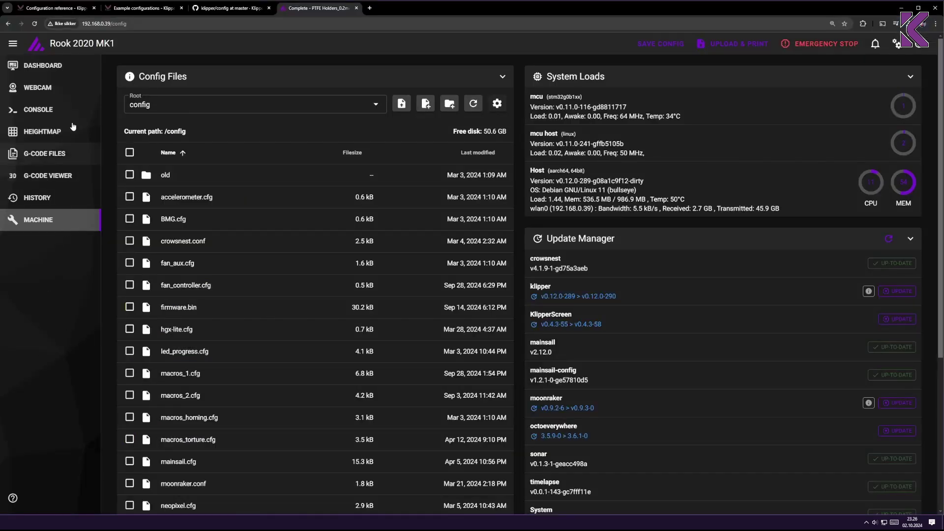
# Step: Open the Mainsail Dashboard and highlight the MCU Temp reading label in the temperatures panel
pyautogui.click(58, 67)
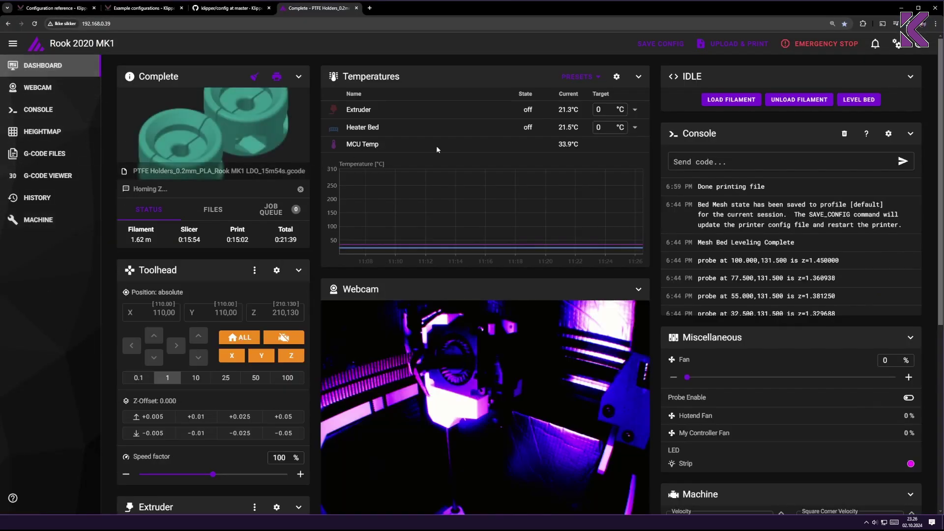
pyautogui.moveTo(346, 146); pyautogui.dragTo(385, 143)
pyautogui.click(396, 143)
pyautogui.moveTo(397, 143); pyautogui.dragTo(349, 147)
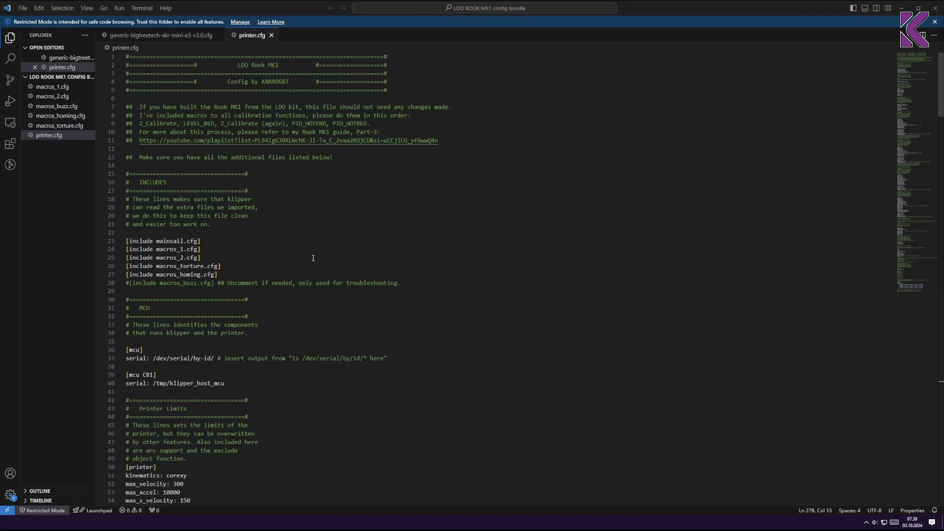
pyautogui.scroll(-10, 288, 247)
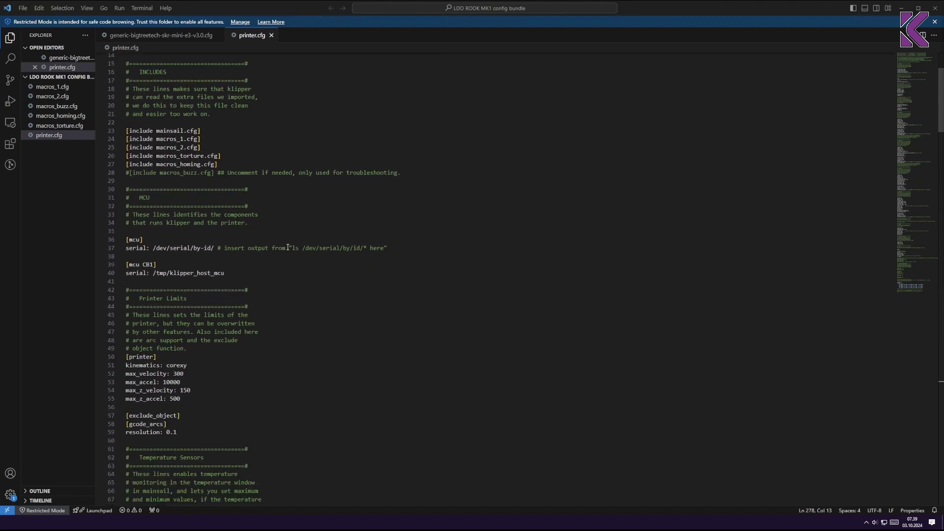
pyautogui.scroll(-3, 288, 247)
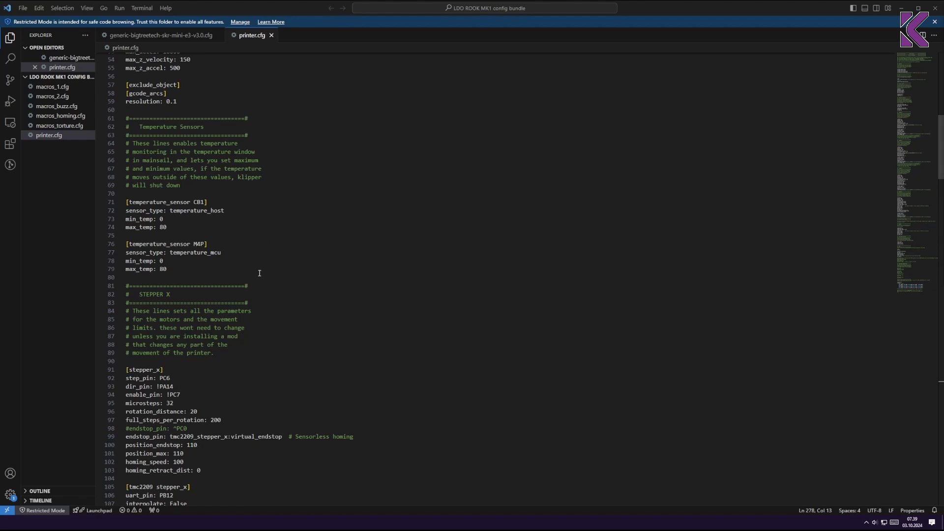
pyautogui.scroll(-3, 176, 393)
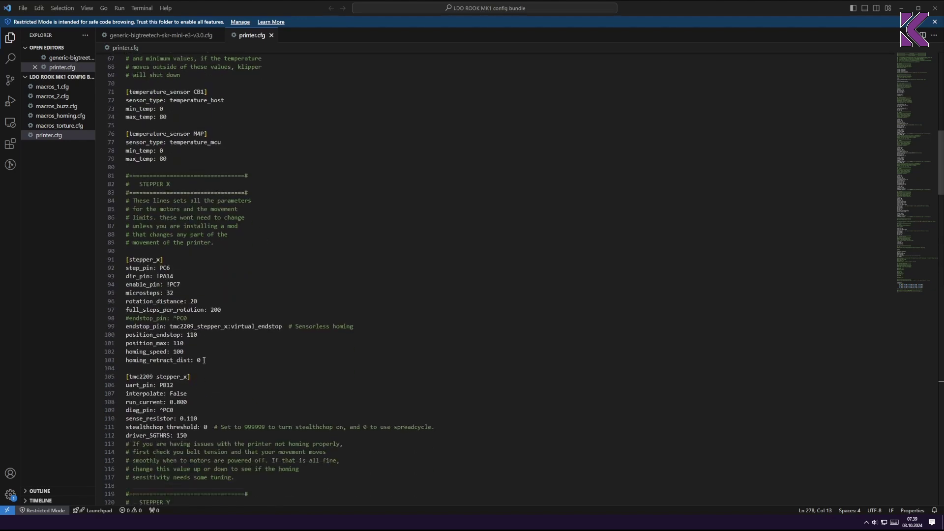
pyautogui.moveTo(164, 259); pyautogui.dragTo(126, 259)
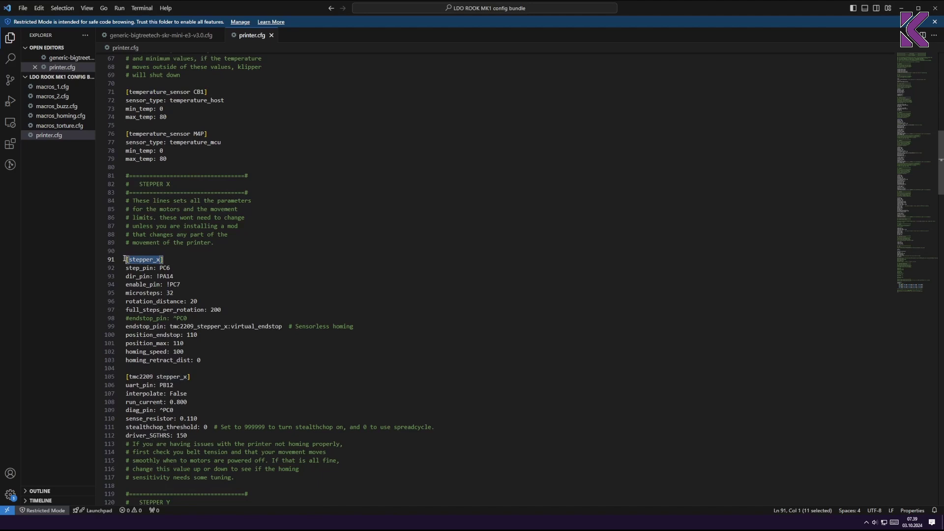
pyautogui.click(171, 258)
pyautogui.moveTo(171, 258); pyautogui.dragTo(125, 363)
pyautogui.click(213, 360)
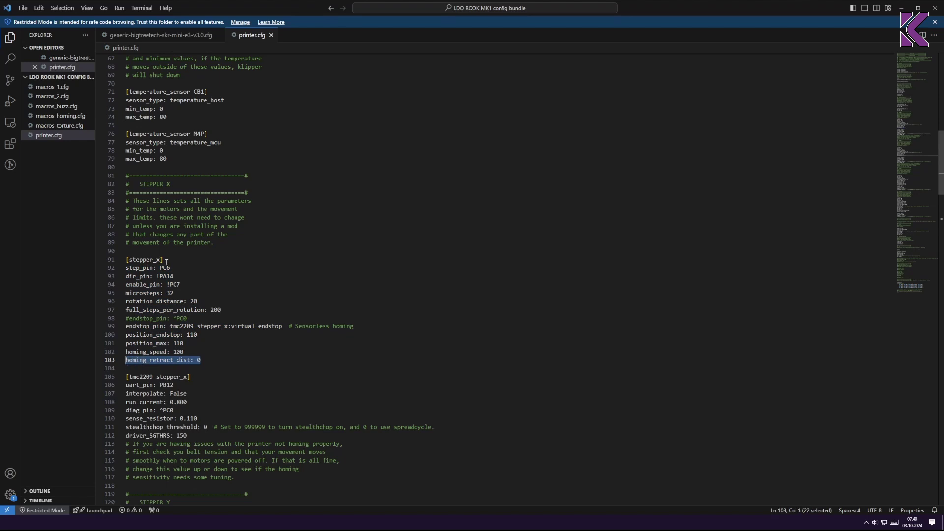
pyautogui.moveTo(166, 261); pyautogui.dragTo(125, 261)
pyautogui.keyDown('shift'); pyautogui.moveTo(202, 289); pyautogui.dragTo(126, 301); pyautogui.keyUp('shift')
pyautogui.click(208, 361)
pyautogui.click(195, 301)
pyautogui.click(204, 334)
pyautogui.moveTo(204, 335); pyautogui.dragTo(123, 301)
pyautogui.moveTo(176, 276); pyautogui.dragTo(126, 269)
pyautogui.hotkey('ctrl', 'c')
pyautogui.press('Delete')
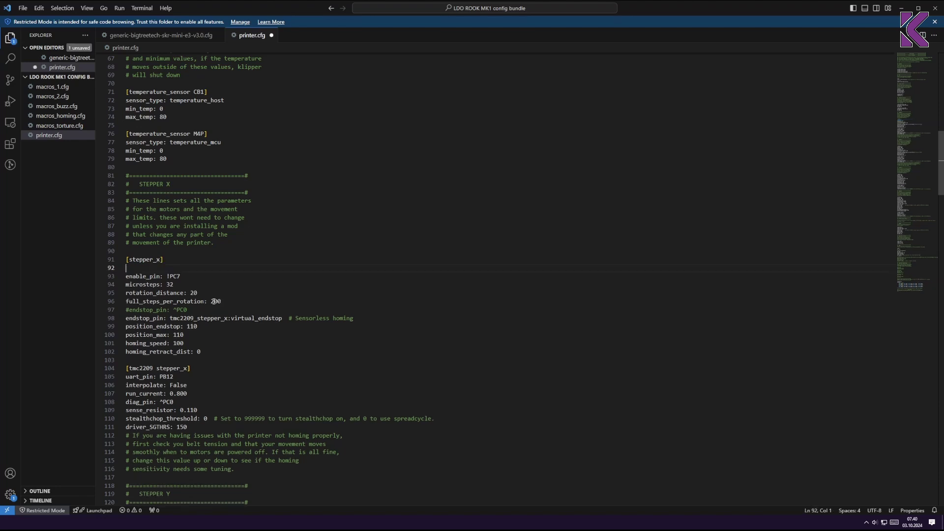
pyautogui.click(213, 353)
pyautogui.press('Return')
pyautogui.hotkey('ctrl', 'v')
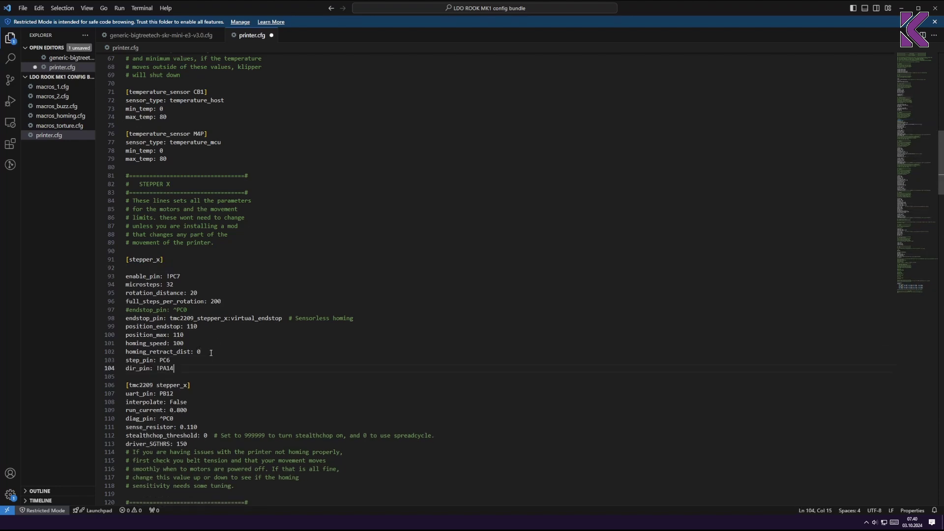
pyautogui.hotkey('ctrl', 'z')
pyautogui.hotkey('ctrl', 'z')
pyautogui.hotkey('ctrl', 'z')
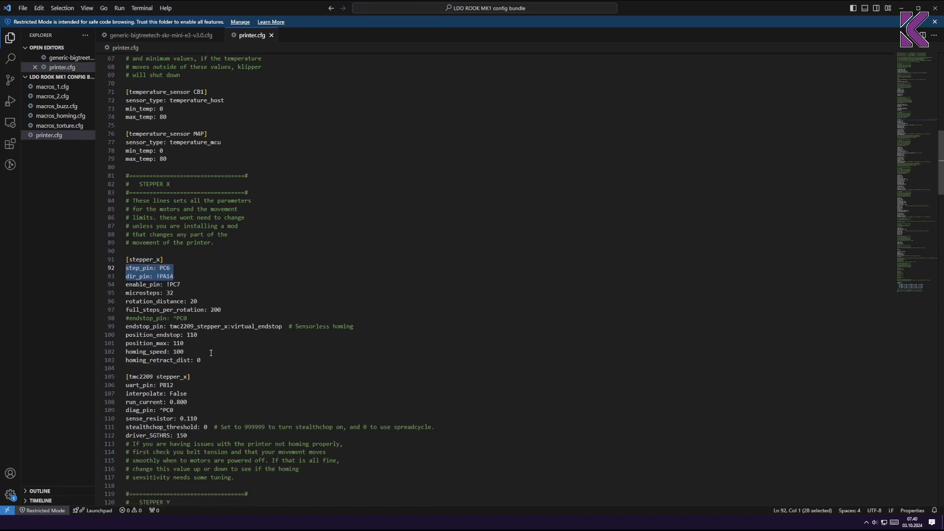
pyautogui.click(211, 353)
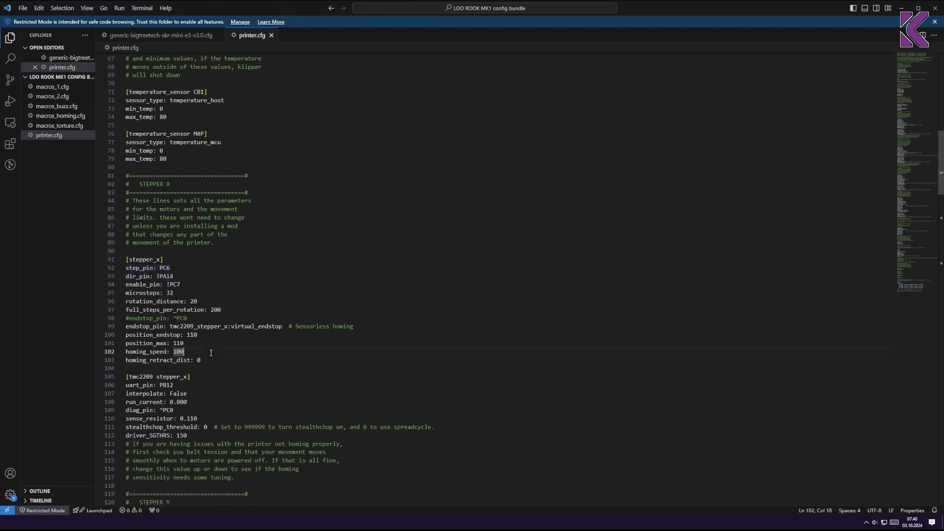
pyautogui.click(201, 378)
pyautogui.press('Up')
pyautogui.press('Up')
pyautogui.press('Up')
pyautogui.press('Up')
pyautogui.press('Up')
pyautogui.press('Up')
pyautogui.press('Up')
pyautogui.press('Up')
pyautogui.press('Up')
pyautogui.press('Up')
pyautogui.press('Up')
pyautogui.press('Up')
pyautogui.press('Up')
pyautogui.press('Up')
pyautogui.press('Home')
pyautogui.hotkey('shift', 'Down')
pyautogui.hotkey('shift', 'Down')
pyautogui.hotkey('shift', 'Down')
pyautogui.hotkey('shift', 'Down')
pyautogui.hotkey('shift', 'Down')
pyautogui.hotkey('shift', 'Down')
pyautogui.hotkey('shift', 'Down')
pyautogui.hotkey('shift', 'Down')
pyautogui.hotkey('shift', 'Down')
pyautogui.hotkey('shift', 'Down')
pyautogui.hotkey('shift', 'Down')
pyautogui.hotkey('shift', 'Down')
pyautogui.hotkey('shift', 'Down')
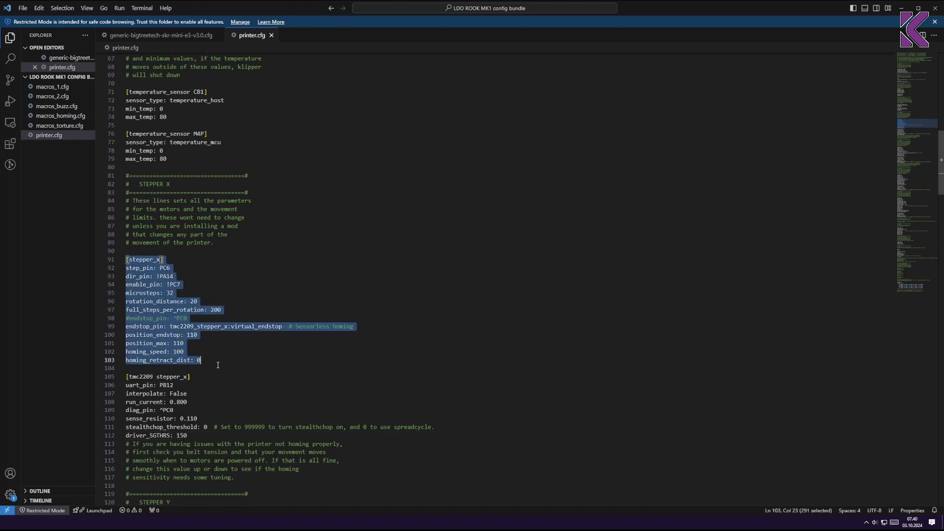
pyautogui.moveTo(200, 360); pyautogui.dragTo(124, 260)
pyautogui.scroll(-4, 178, 394)
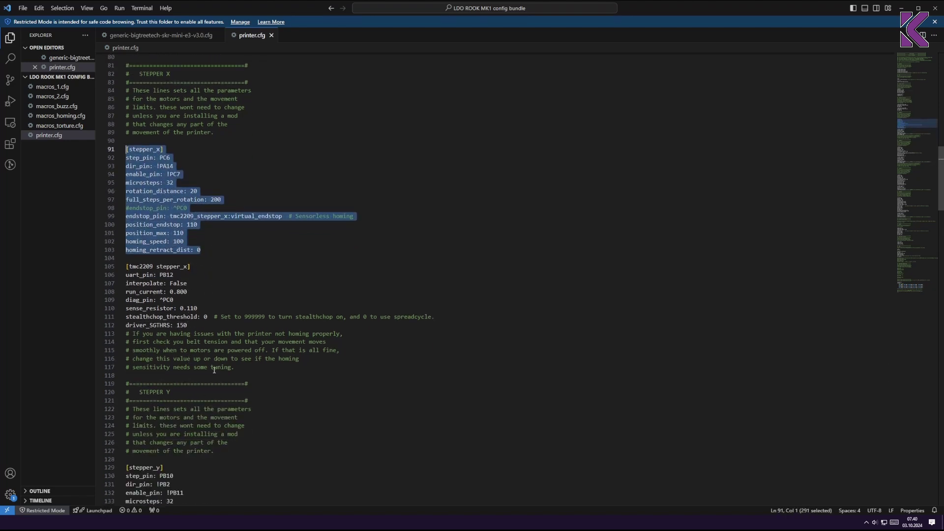
pyautogui.scroll(-4, 217, 376)
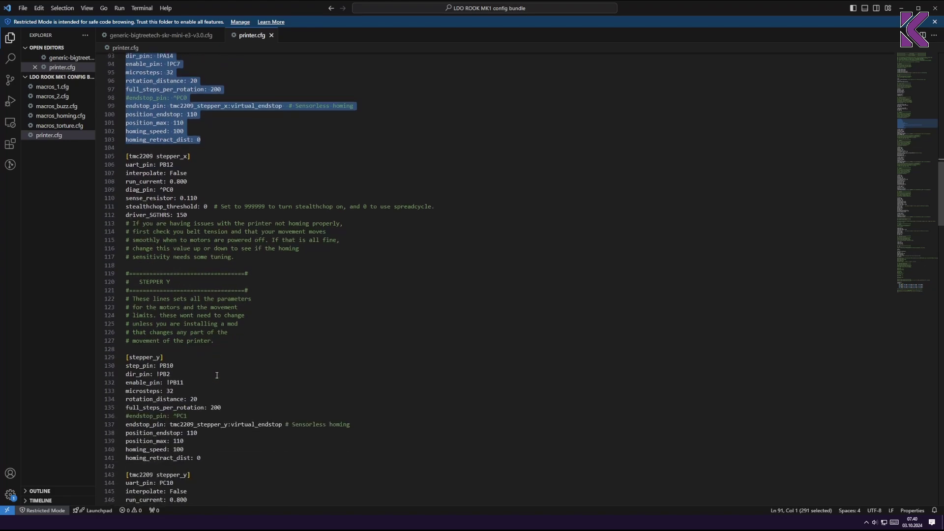
pyautogui.scroll(20, 209, 345)
pyautogui.scroll(4, 204, 323)
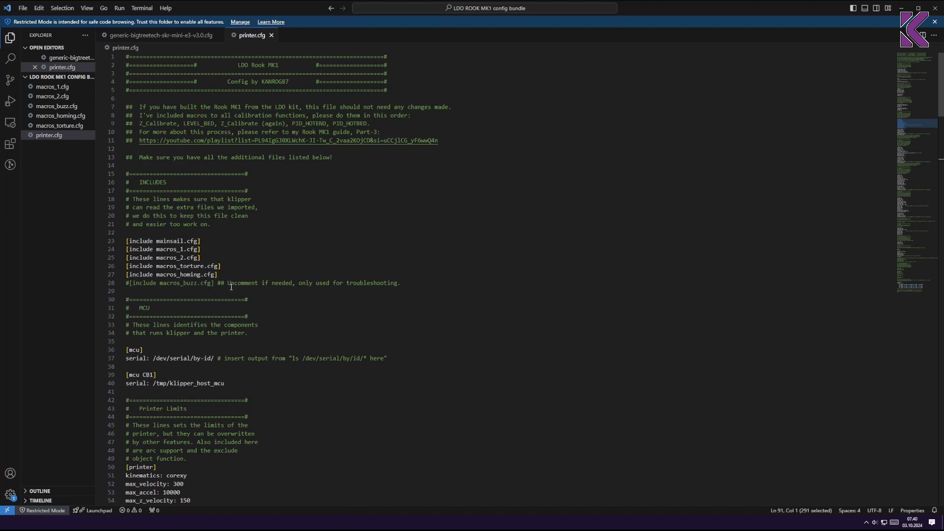
pyautogui.moveTo(229, 276); pyautogui.dragTo(113, 242)
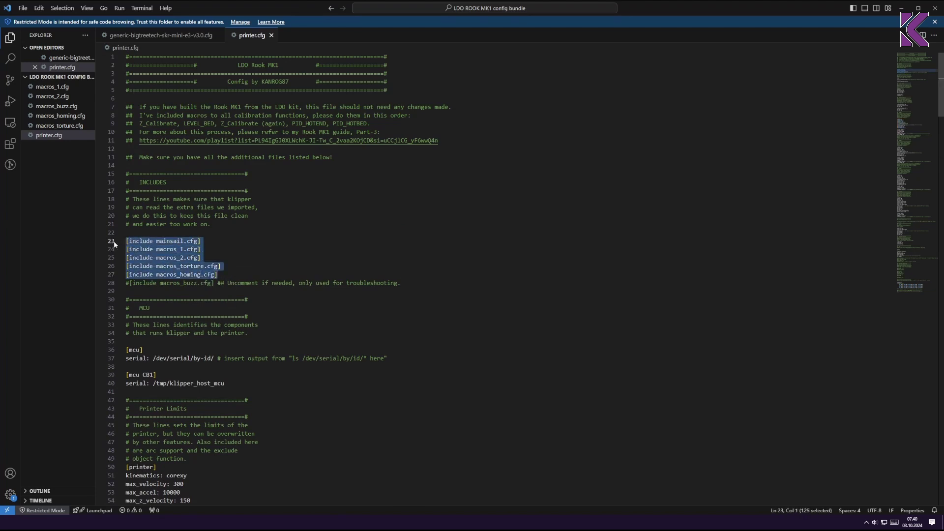
pyautogui.click(221, 268)
pyautogui.moveTo(219, 274); pyautogui.dragTo(126, 241)
pyautogui.click(278, 282)
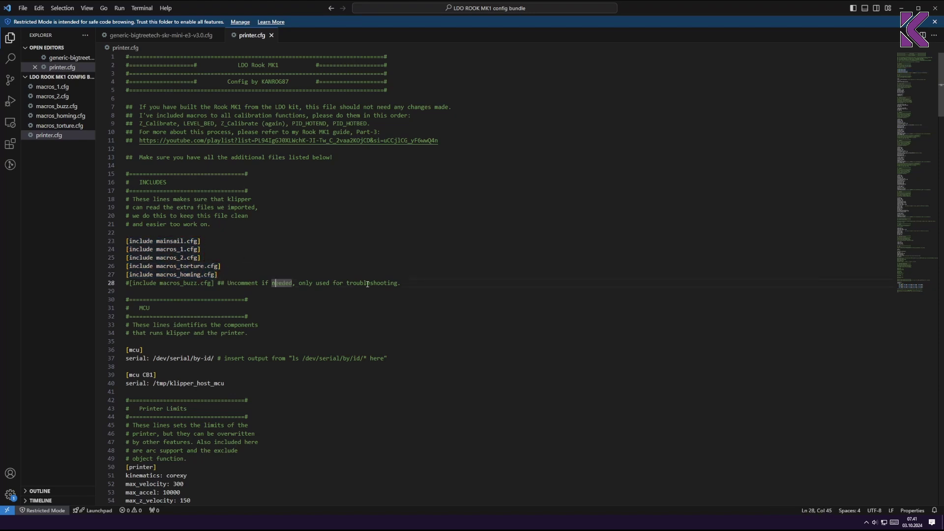
pyautogui.moveTo(400, 283); pyautogui.dragTo(80, 243)
pyautogui.click(261, 266)
pyautogui.moveTo(400, 284); pyautogui.dragTo(107, 175)
pyautogui.hotkey('ctrl', 'c')
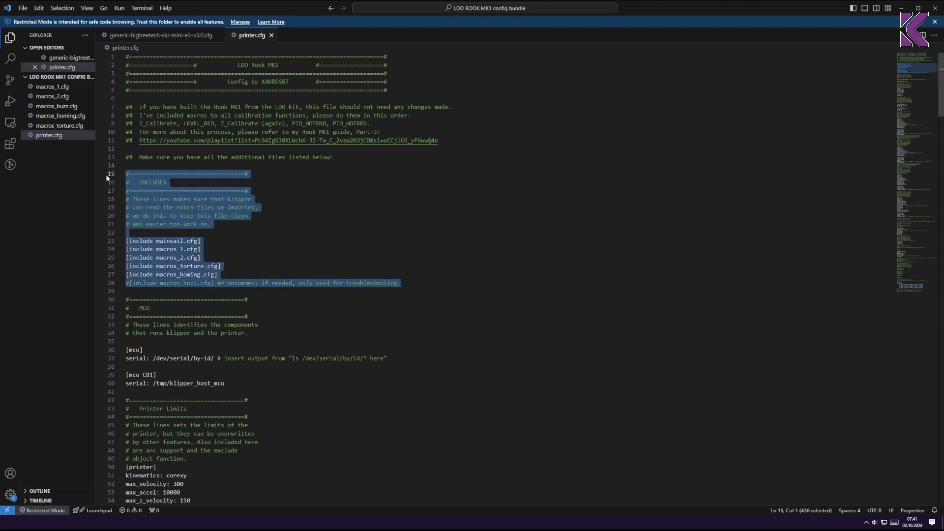
pyautogui.press('BackSpace')
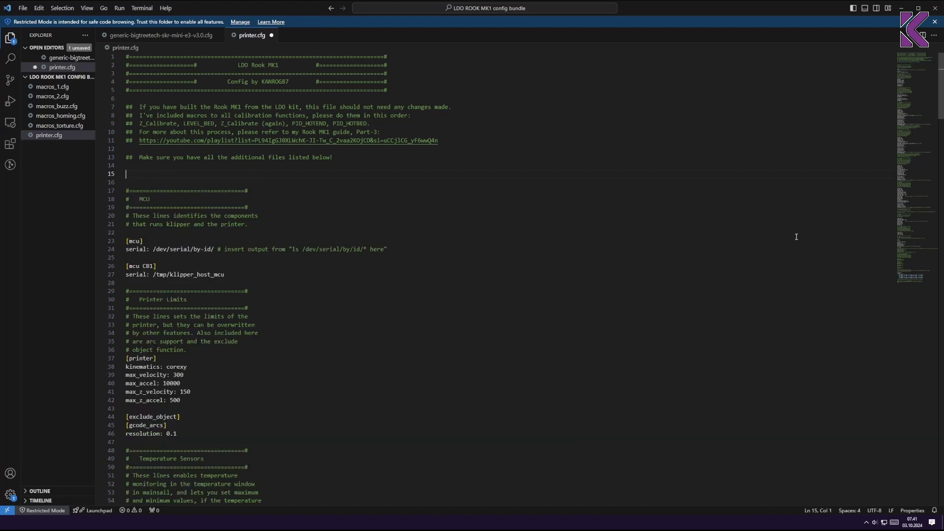
pyautogui.moveTo(941, 87); pyautogui.dragTo(906, 401)
pyautogui.moveTo(197, 421); pyautogui.dragTo(258, 430)
pyautogui.moveTo(355, 435); pyautogui.dragTo(114, 419)
pyautogui.click(135, 417)
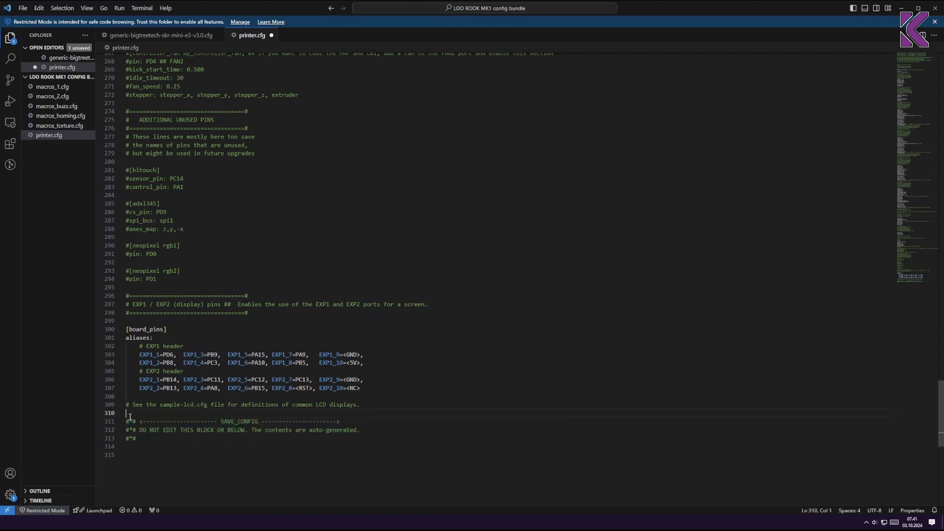
pyautogui.hotkey('ctrl', 'v')
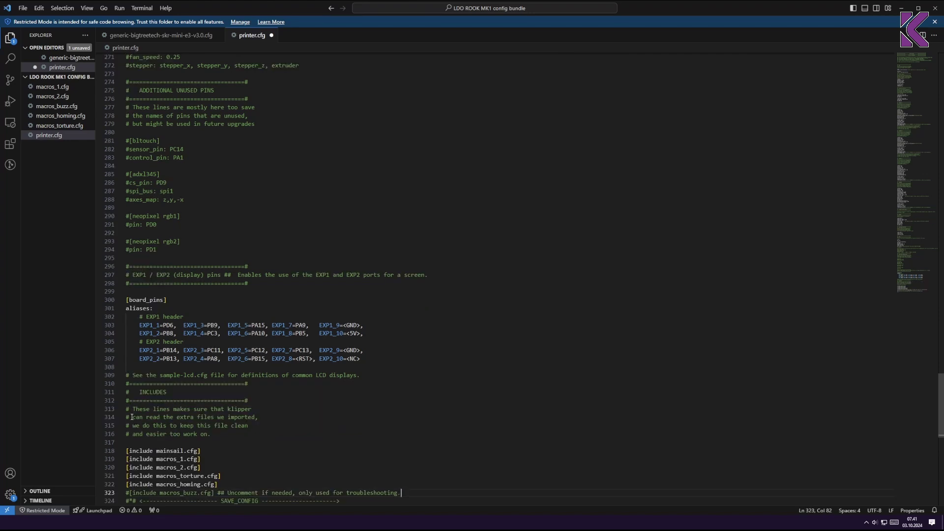
pyautogui.hotkey('ctrl', 'z')
pyautogui.hotkey('ctrl', 'z')
pyautogui.click(254, 352)
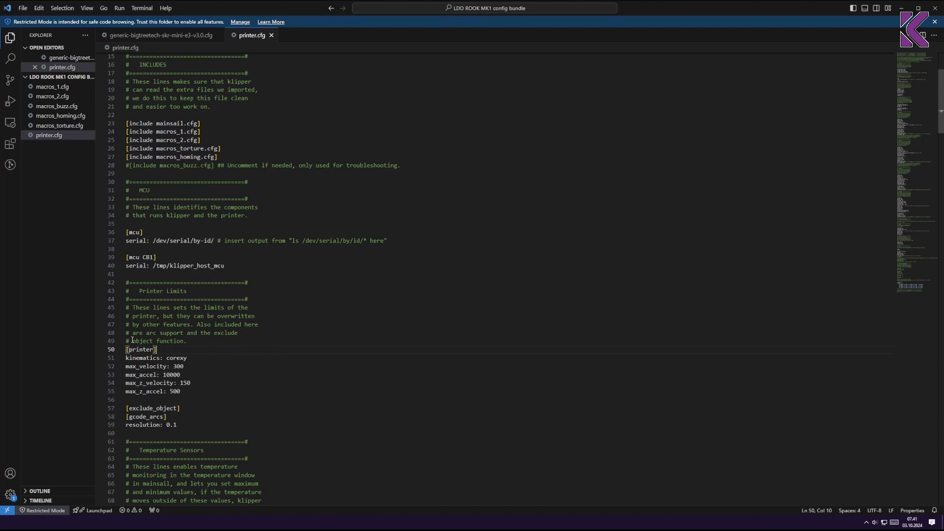
pyautogui.moveTo(131, 342); pyautogui.dragTo(128, 342)
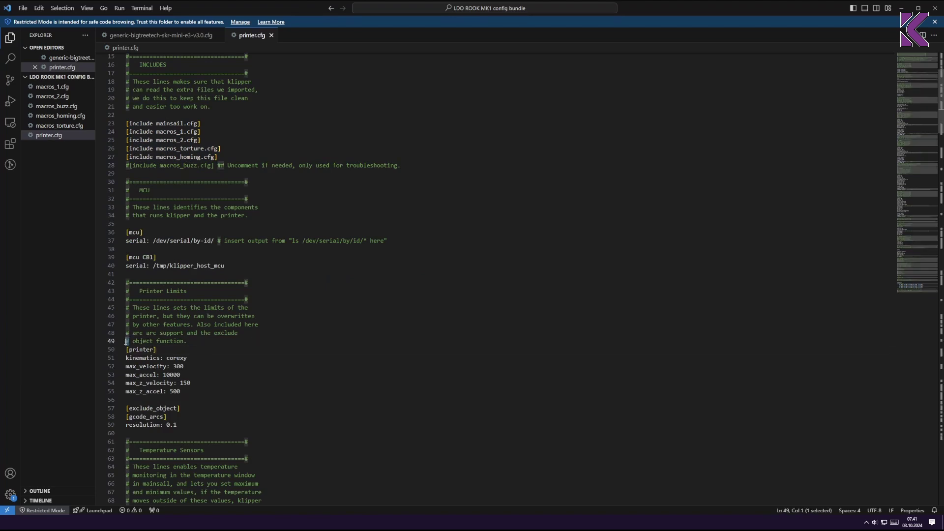
pyautogui.click(129, 283)
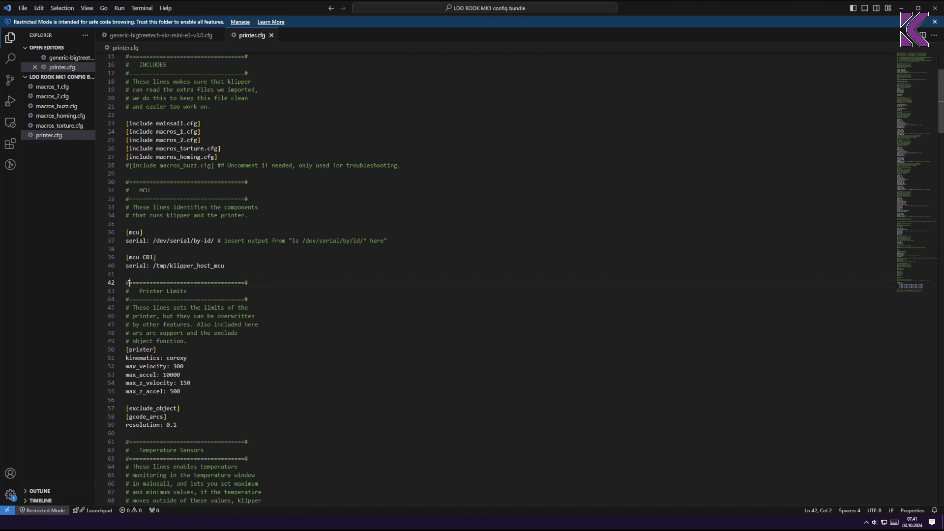
pyautogui.click(137, 274)
pyautogui.press('Return')
pyautogui.write('hello')
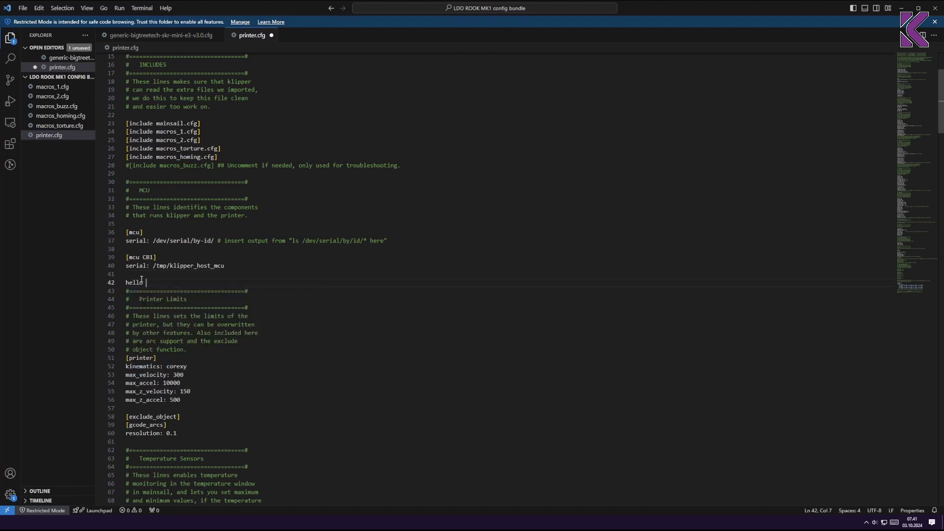
pyautogui.press('Return')
pyautogui.write('# hello')
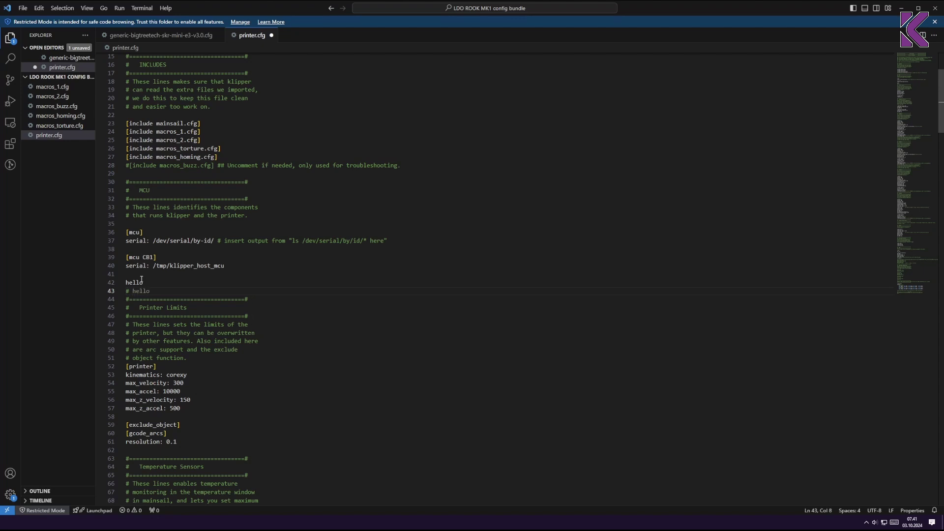
pyautogui.hotkey('shift', 'Up')
pyautogui.hotkey('shift', 'Up')
pyautogui.press('BackSpace')
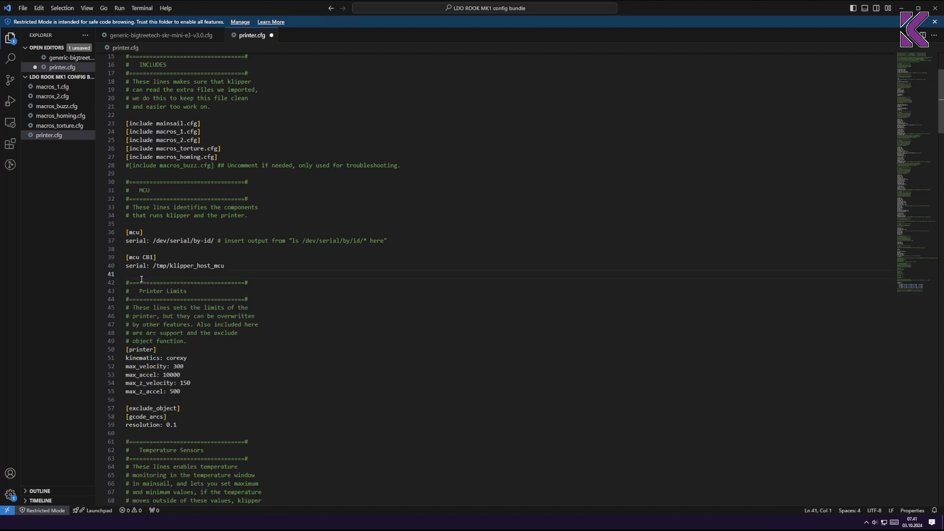
pyautogui.moveTo(252, 300); pyautogui.dragTo(117, 284)
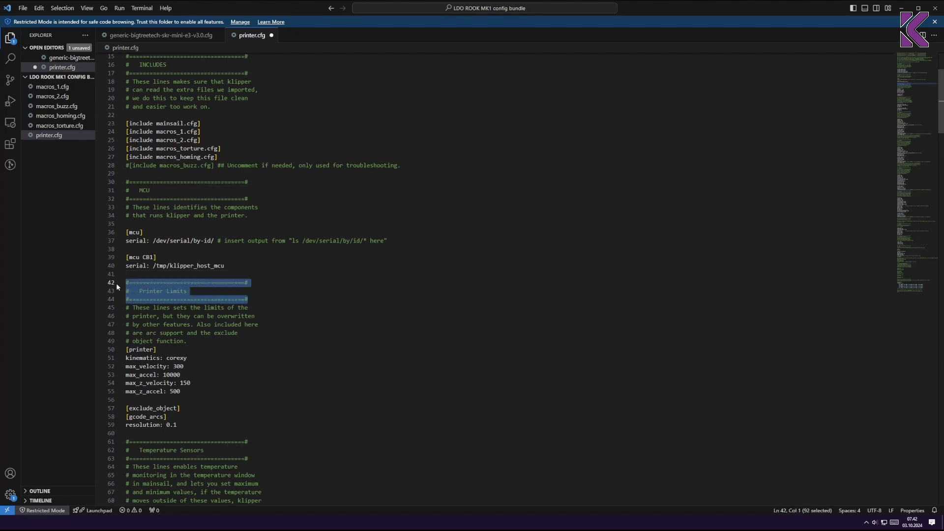
pyautogui.scroll(-15, 187, 331)
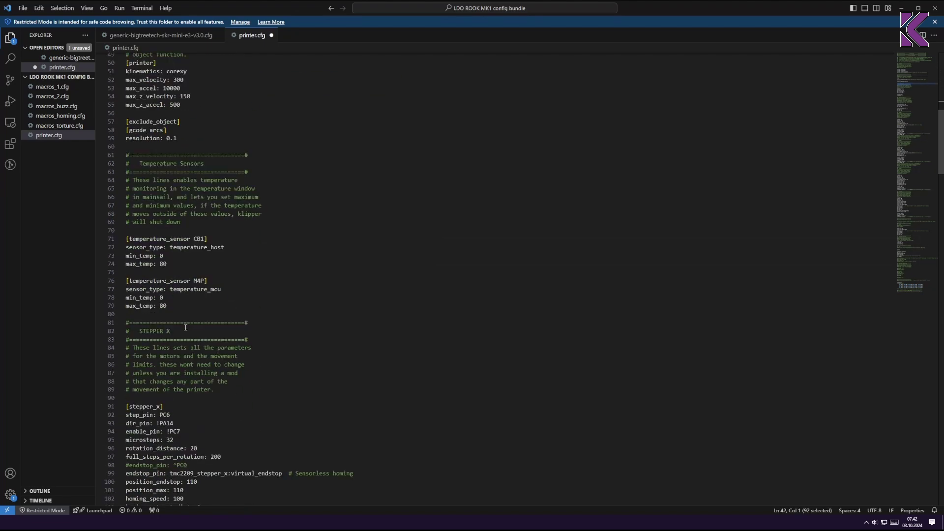
pyautogui.scroll(20, 187, 331)
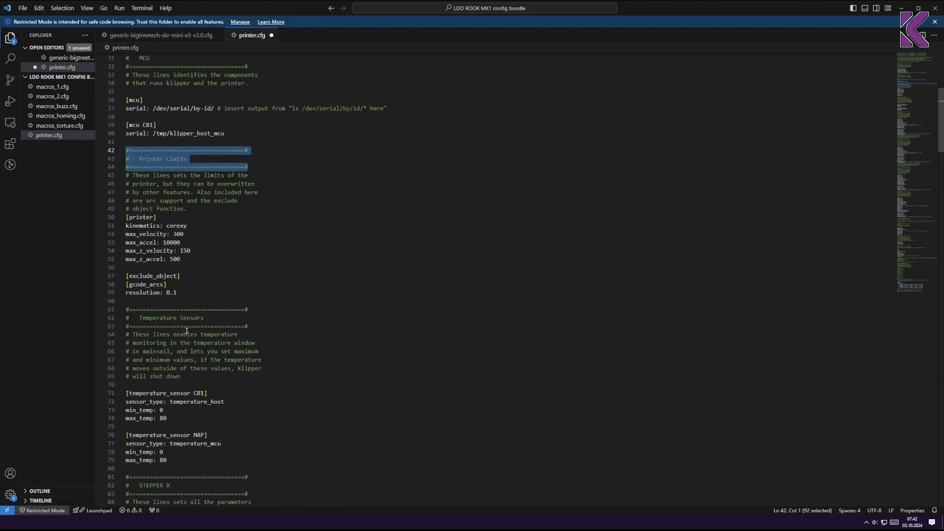
pyautogui.scroll(1, 187, 331)
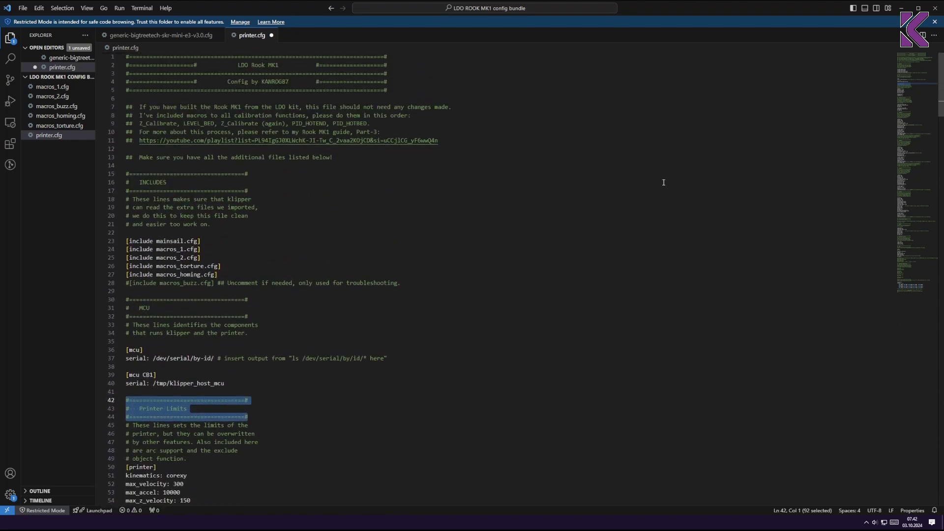
pyautogui.moveTo(915, 88); pyautogui.dragTo(887, 277)
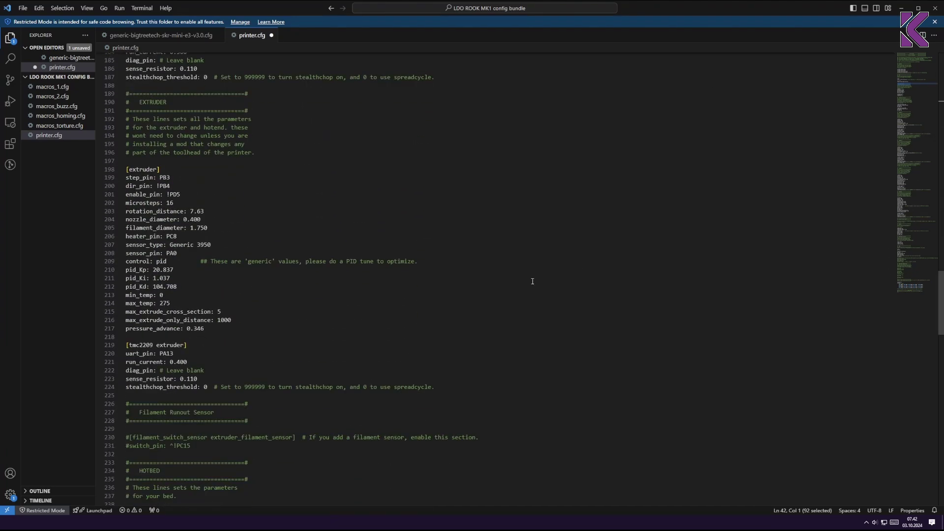
pyautogui.moveTo(433, 262); pyautogui.dragTo(202, 257)
pyautogui.click(208, 261)
pyautogui.moveTo(215, 387); pyautogui.dragTo(435, 387)
pyautogui.click(435, 387)
pyautogui.scroll(1, 251, 367)
pyautogui.scroll(10, 251, 367)
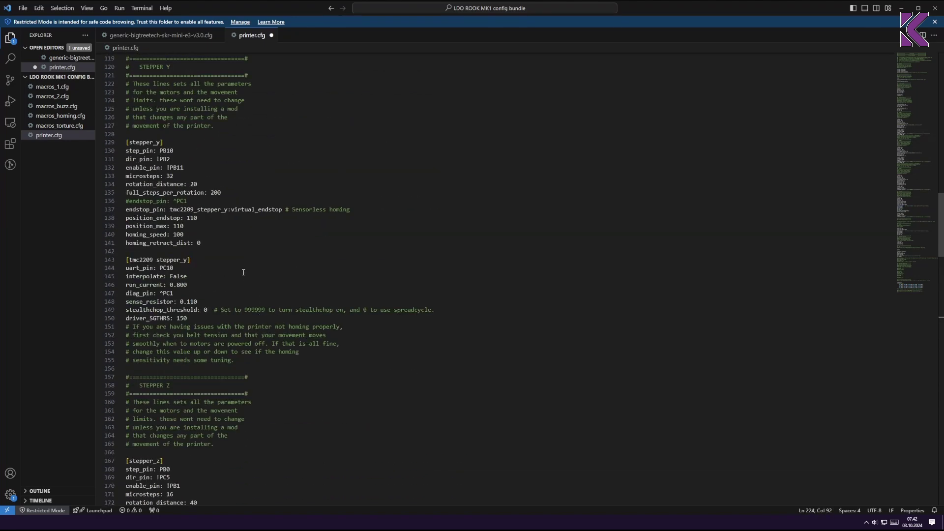
pyautogui.moveTo(170, 284); pyautogui.dragTo(189, 285)
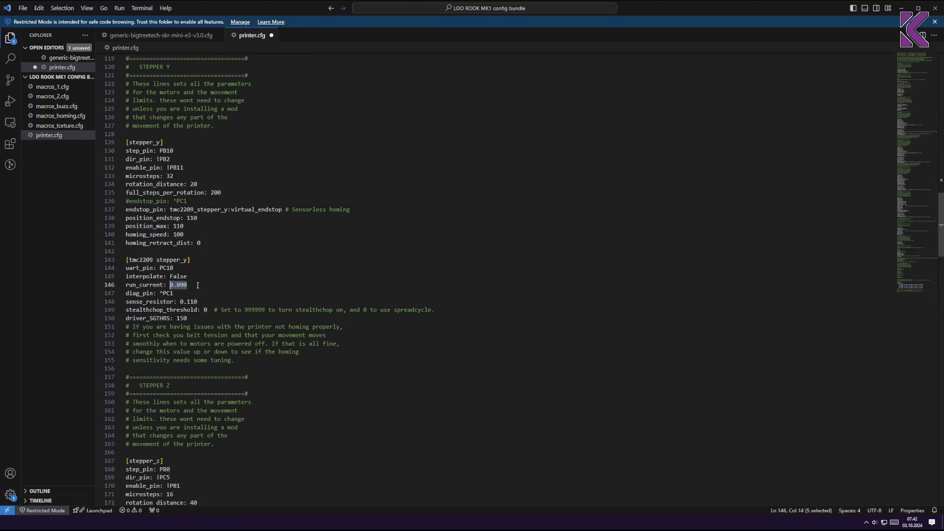
pyautogui.click(171, 285)
pyautogui.write('1.2 ')
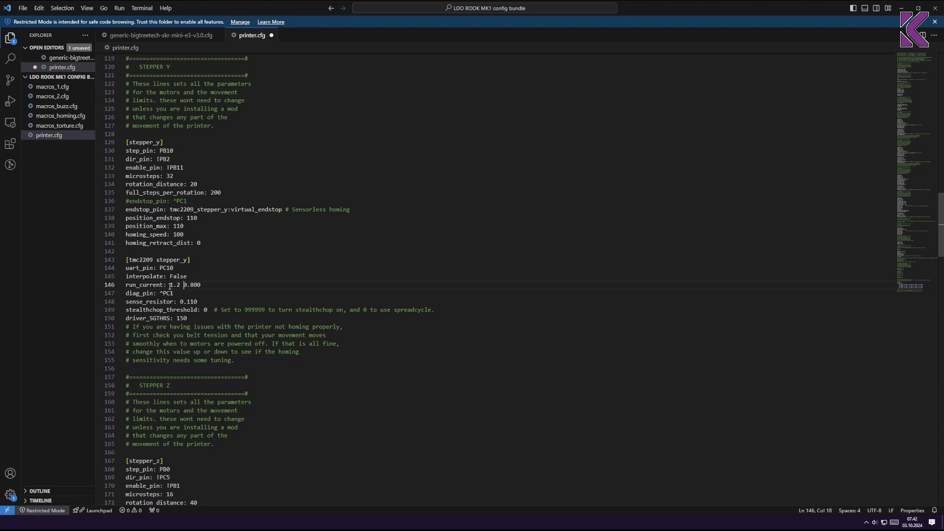
pyautogui.write('#')
pyautogui.hotkey('shift', 'End')
pyautogui.hotkey('shift', 'Left')
pyautogui.hotkey('shift', 'Left')
pyautogui.hotkey('shift', 'Left')
pyautogui.hotkey('shift', 'Left')
pyautogui.hotkey('shift', 'Left')
pyautogui.hotkey('shift', 'Left')
pyautogui.hotkey('shift', 'Left')
pyautogui.hotkey('shift', 'Left')
pyautogui.press('BackSpace')
pyautogui.click(130, 259)
pyautogui.scroll(-10, 239, 354)
pyautogui.scroll(-10, 239, 354)
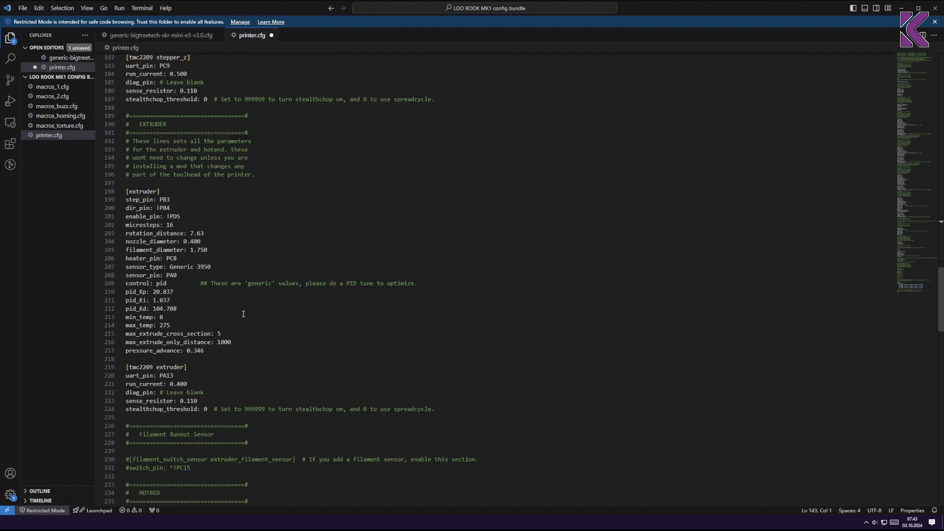
pyautogui.scroll(-15, 231, 317)
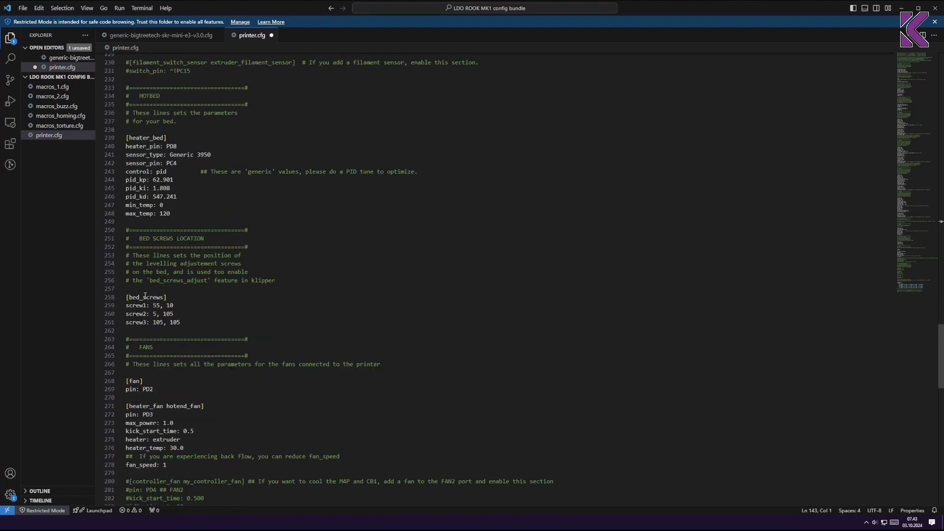
pyautogui.click(129, 297)
pyautogui.press('Left')
pyautogui.write('#')
pyautogui.press('Down')
pyautogui.press('Left')
pyautogui.write('#')
pyautogui.press('Down')
pyautogui.press('Left')
pyautogui.write('#')
pyautogui.press('Down')
pyautogui.press('Left')
pyautogui.write('#')
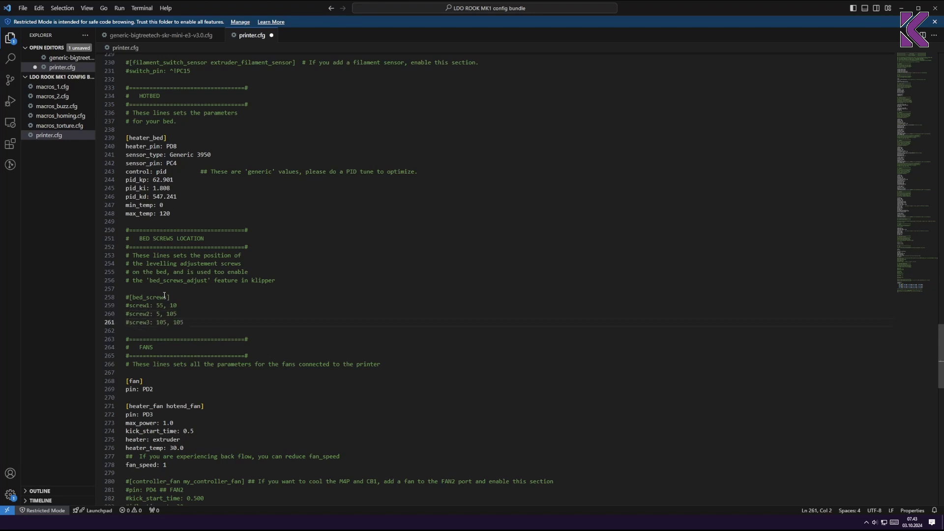
pyautogui.press('BackSpace')
pyautogui.press('Up')
pyautogui.press('Delete')
pyautogui.press('Up')
pyautogui.press('Delete')
pyautogui.press('Up')
pyautogui.press('Delete')
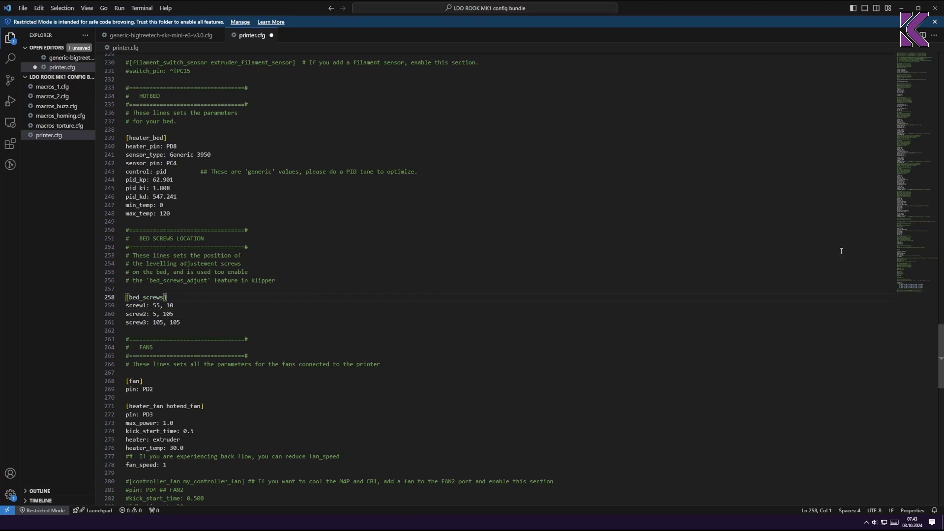
pyautogui.moveTo(941, 357); pyautogui.dragTo(941, 84)
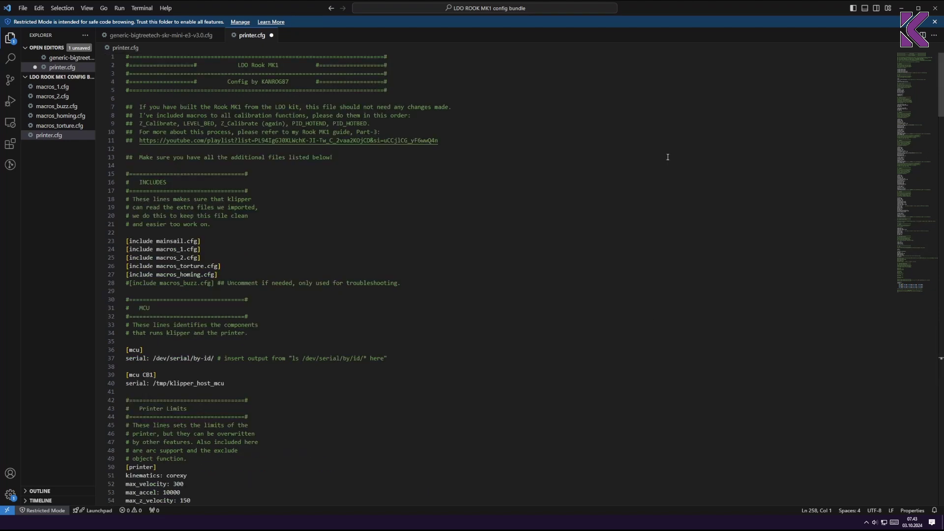
pyautogui.moveTo(160, 283); pyautogui.dragTo(199, 283)
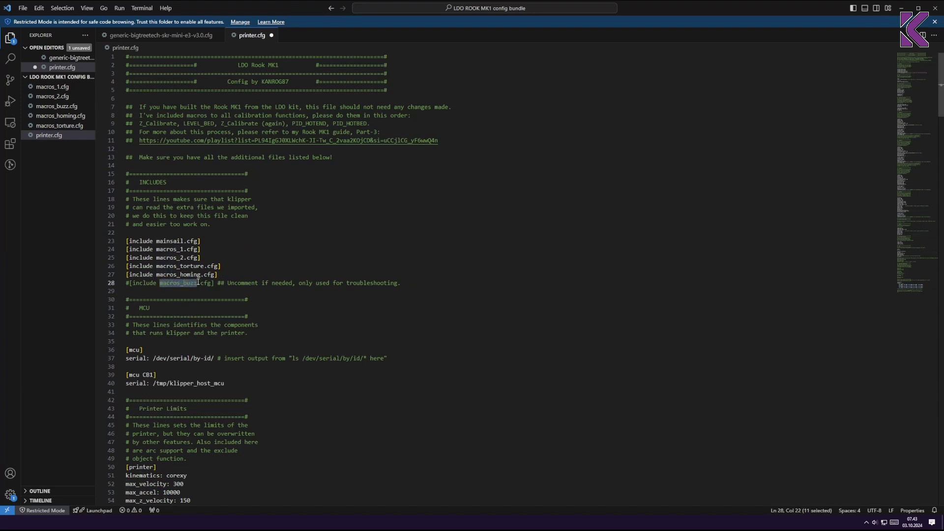
pyautogui.click(180, 284)
pyautogui.moveTo(129, 284); pyautogui.dragTo(126, 284)
pyautogui.click(129, 284)
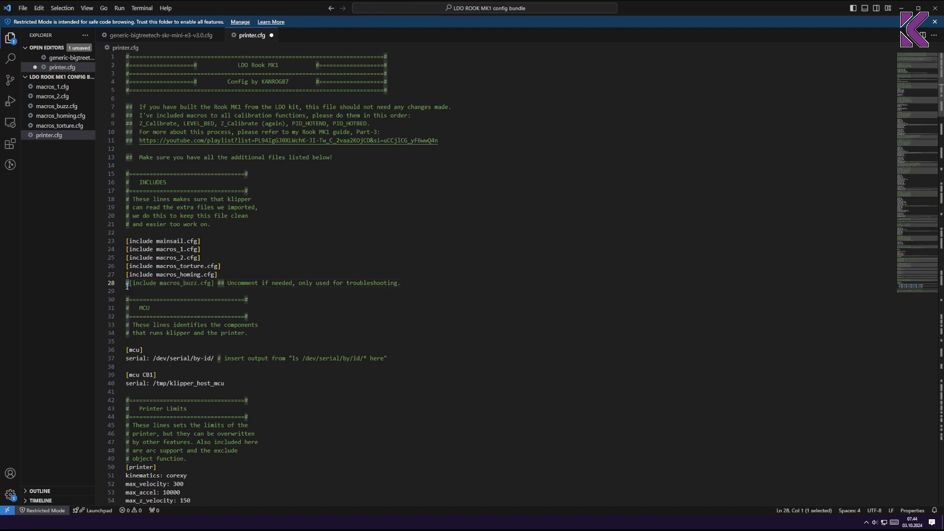
pyautogui.press('Delete')
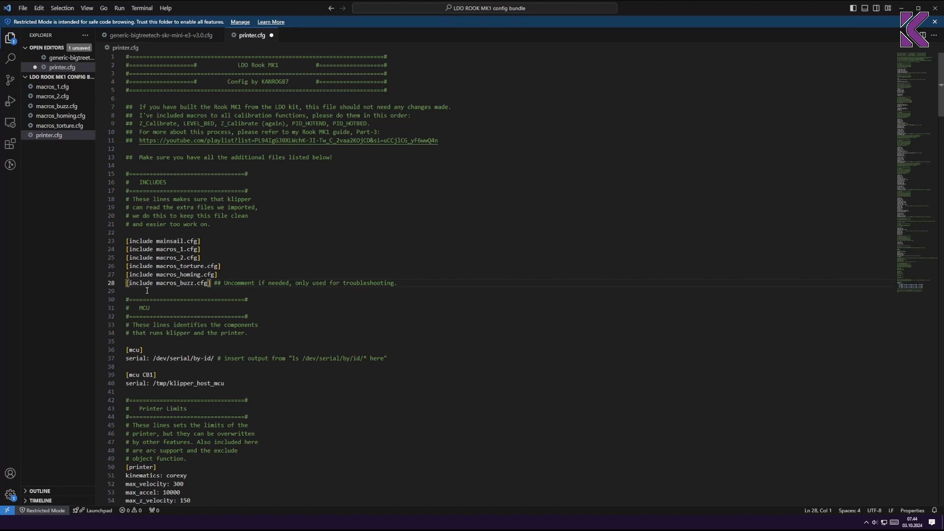
pyautogui.write('#')
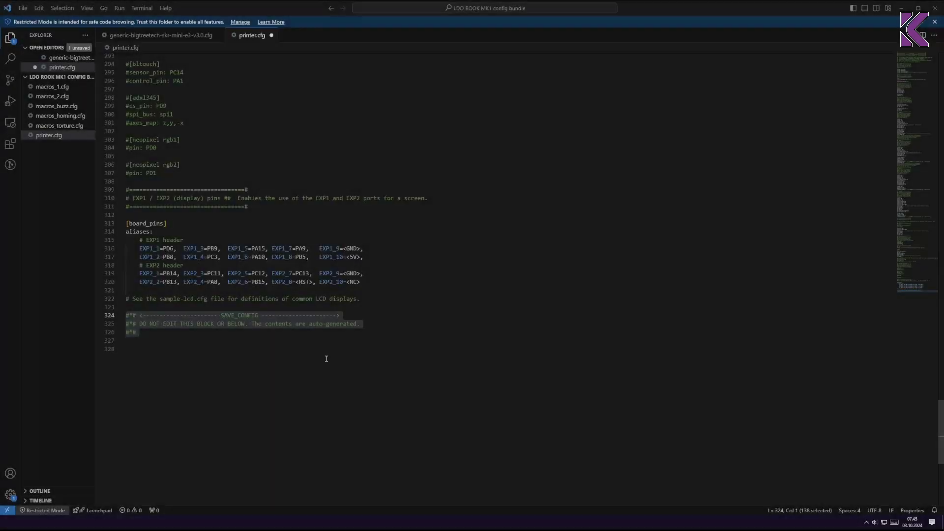
pyautogui.moveTo(137, 332); pyautogui.dragTo(113, 318)
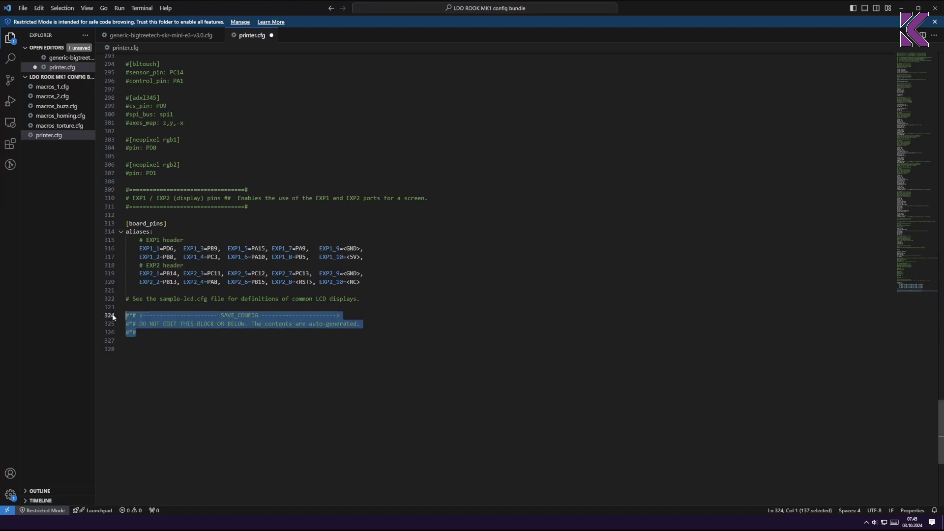
pyautogui.click(130, 322)
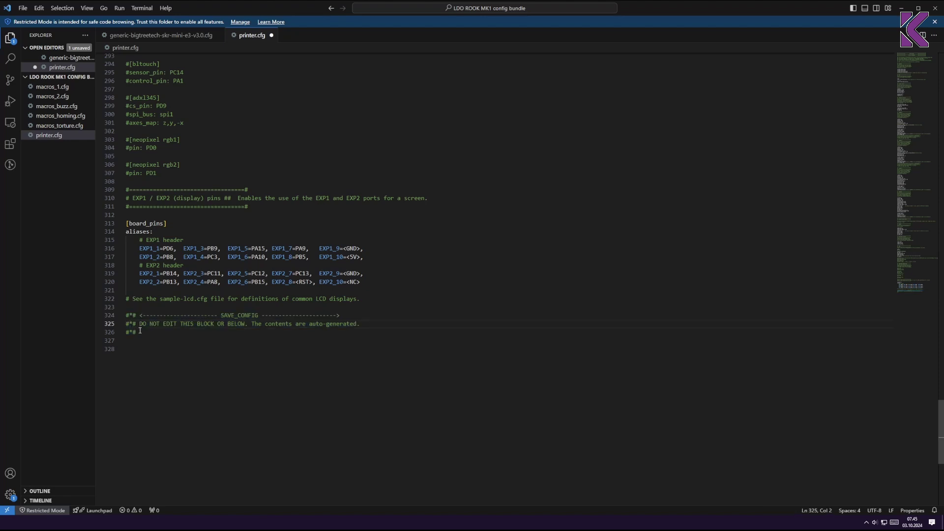
pyautogui.click(140, 333)
pyautogui.click(142, 324)
pyautogui.moveTo(140, 324); pyautogui.dragTo(366, 322)
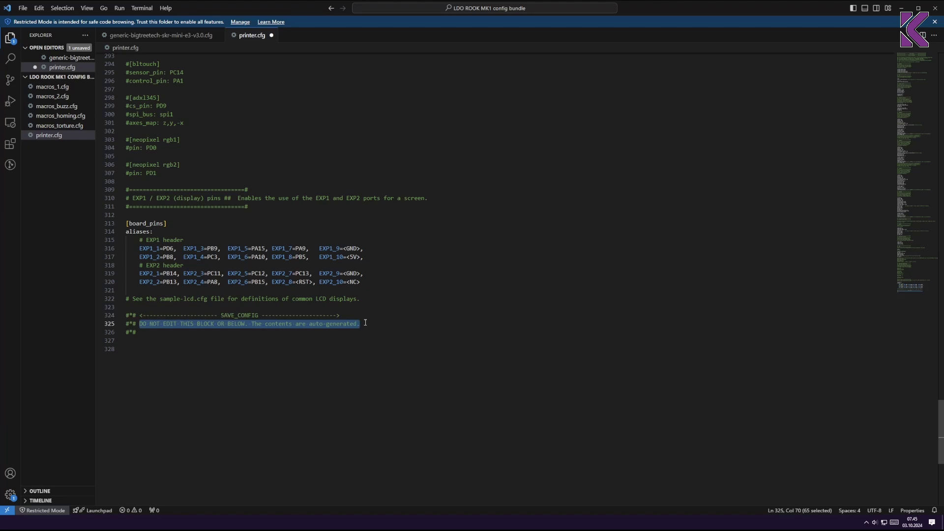
pyautogui.click(360, 333)
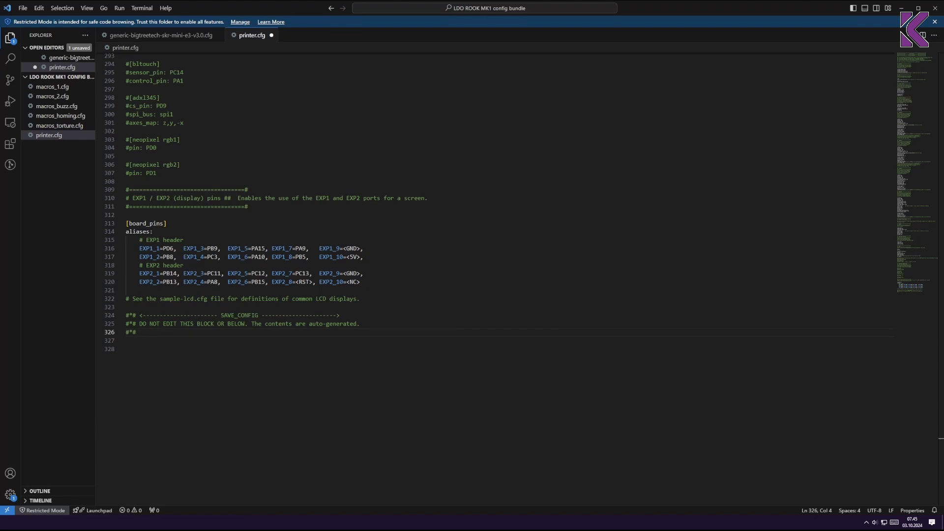
# Step: Switch to Mainsail's live printer.cfg and highlight the three saved [heater_bed] PID values
pyautogui.hotkey('alt', 'Tab')
pyautogui.scroll(4, 240, 271)
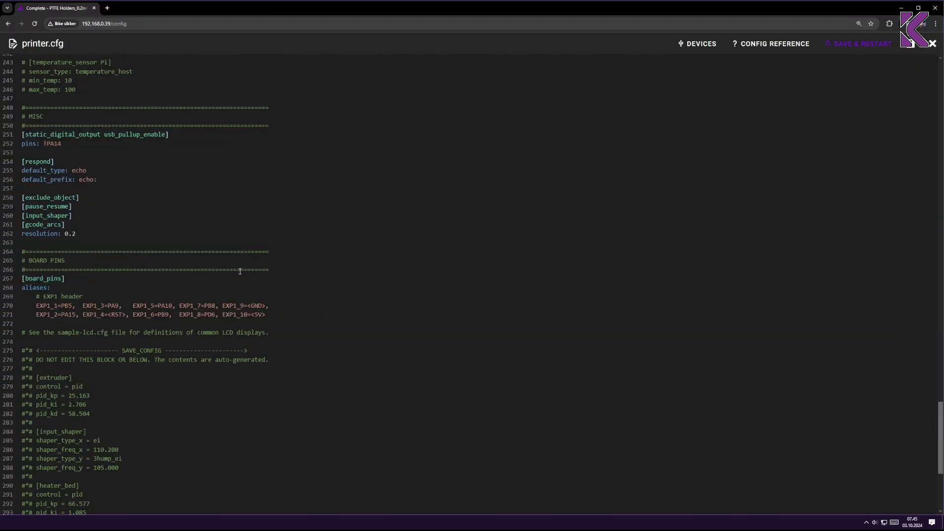
pyautogui.scroll(-4, 208, 267)
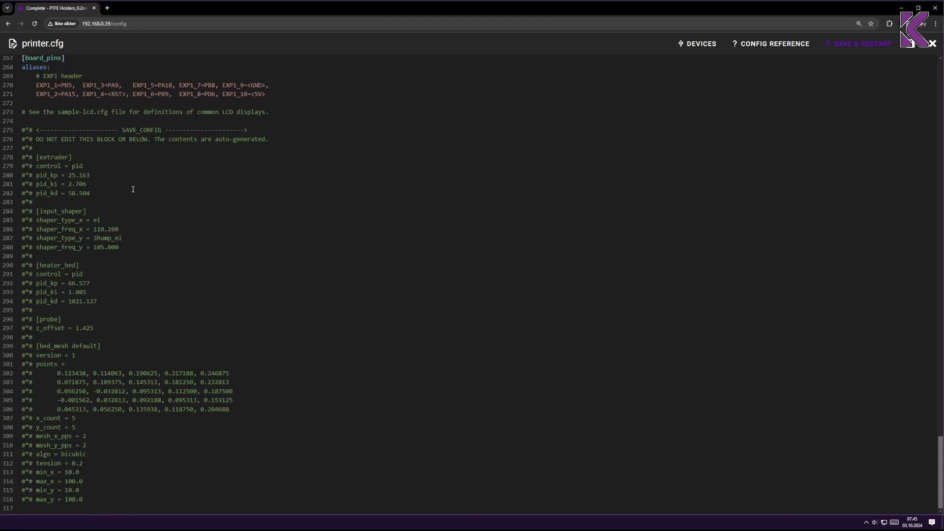
pyautogui.click(98, 292)
pyautogui.moveTo(121, 301); pyautogui.dragTo(7, 267)
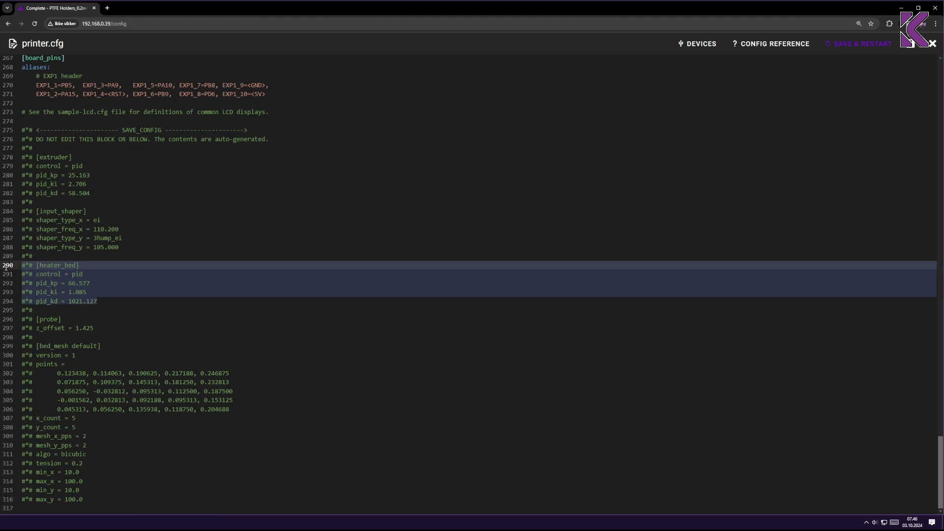
pyautogui.moveTo(14, 267)
pyautogui.mouseDown()
pyautogui.moveTo(10, 292)
pyautogui.moveTo(4, 267)
pyautogui.mouseUp()
# Step: Highlight the commented-out bed PID settings in the SAVE_CONFIG block
pyautogui.moveTo(940, 451); pyautogui.dragTo(893, 257)
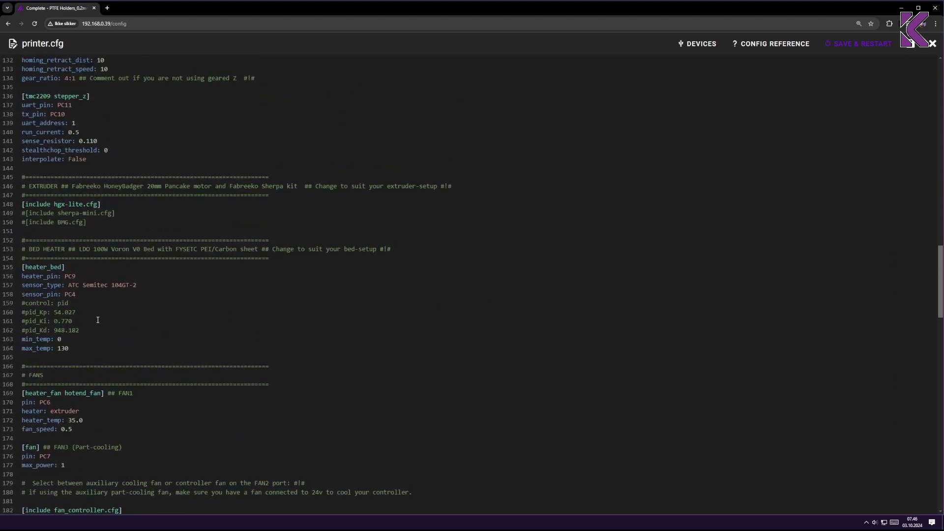
pyautogui.moveTo(80, 330); pyautogui.dragTo(18, 305)
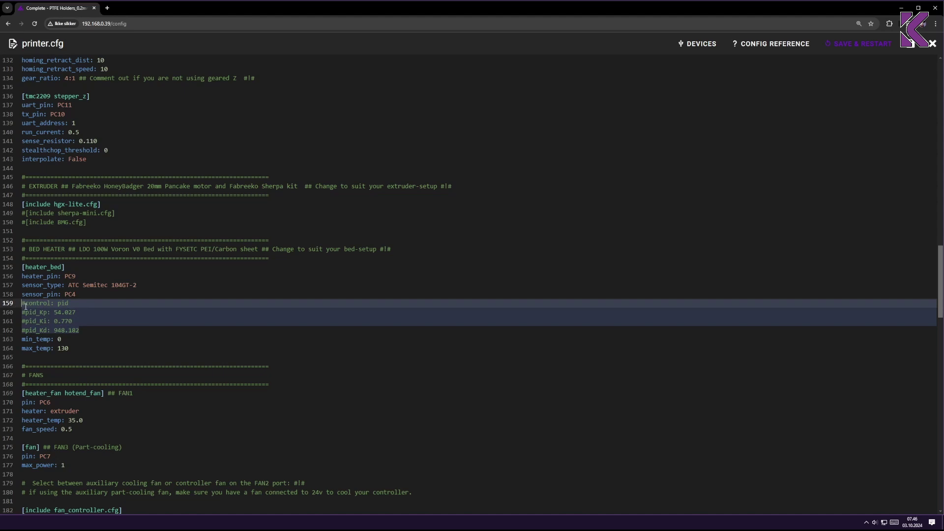
pyautogui.moveTo(76, 330); pyautogui.dragTo(12, 305)
# Step: Reselect the saved [heater_bed] block, then highlight the saved probe z_offset of 1.425
pyautogui.moveTo(940, 254); pyautogui.dragTo(931, 449)
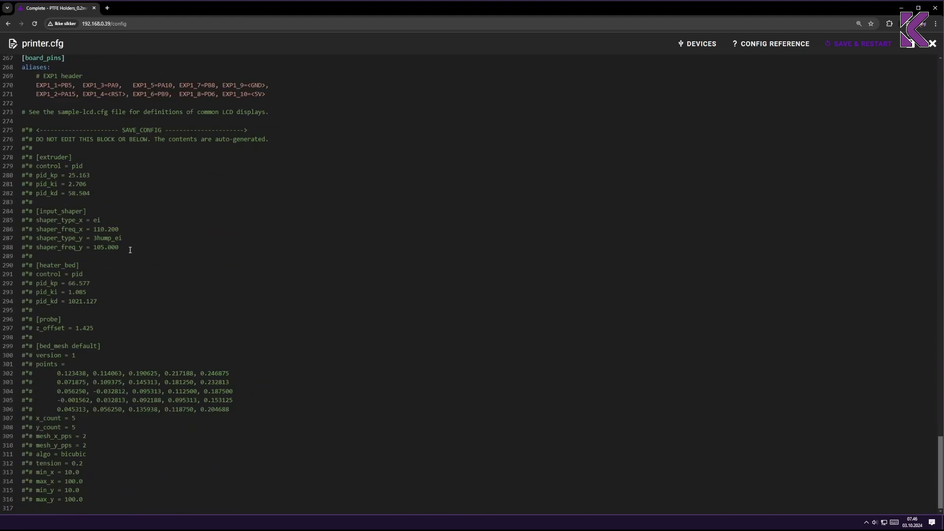
pyautogui.moveTo(104, 302); pyautogui.dragTo(3, 267)
pyautogui.click(142, 317)
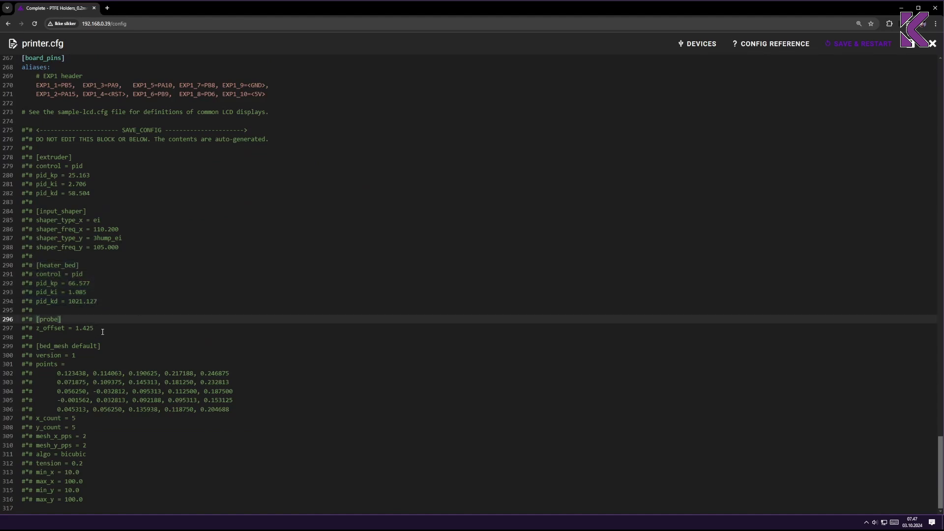
pyautogui.moveTo(103, 332); pyautogui.dragTo(143, 494)
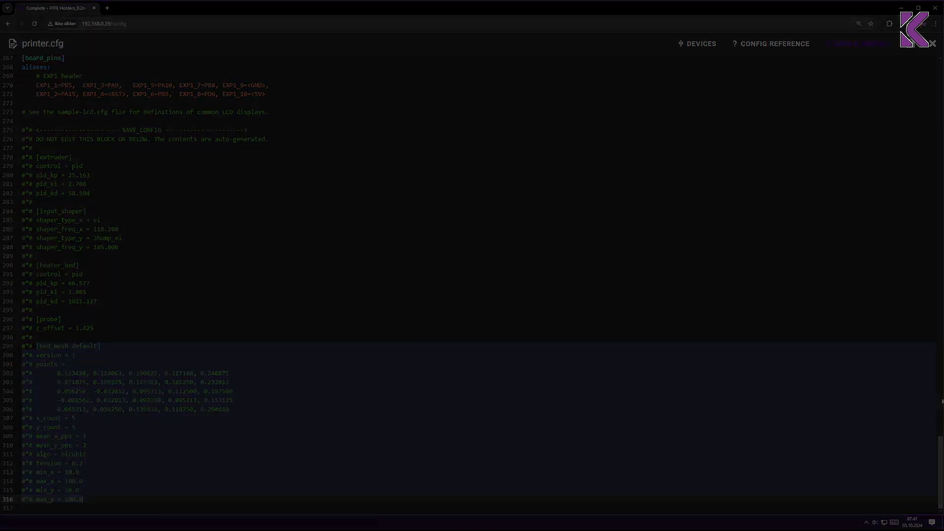